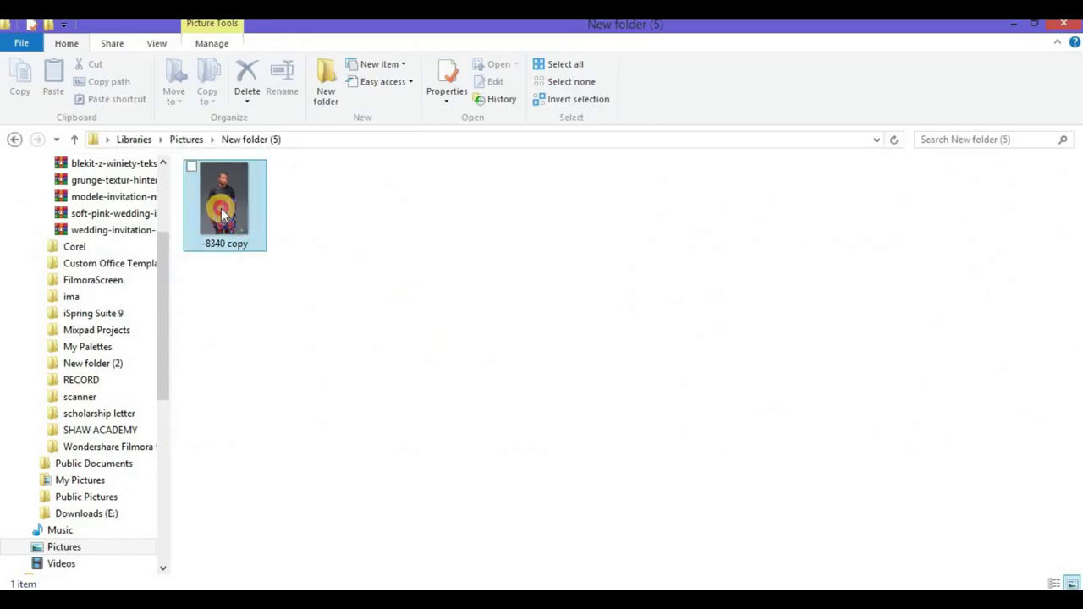
- View the "-8340 copy" photo and examine the man's patterned outfit and the studio logo up close
double_click(224, 203)
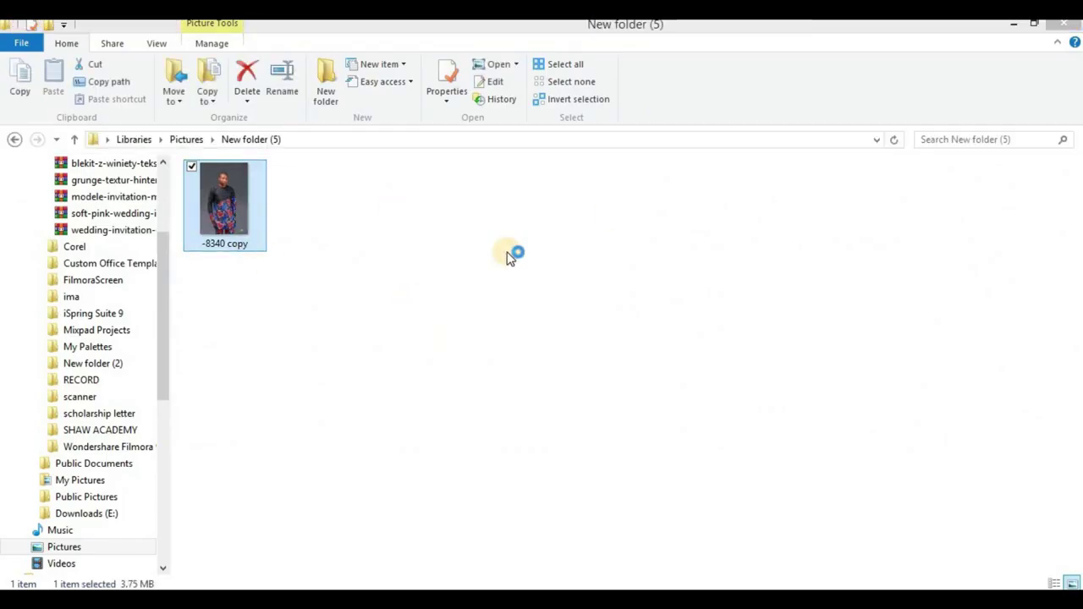
left_click(761, 30)
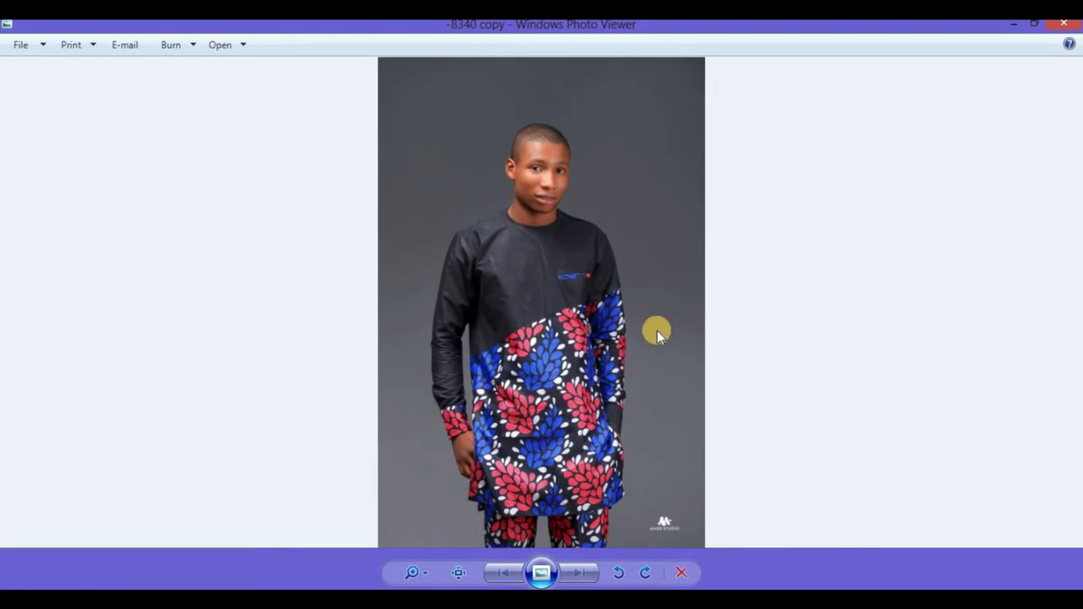
scroll(673, 450, "up", 2)
scroll(747, 493, "up", 3)
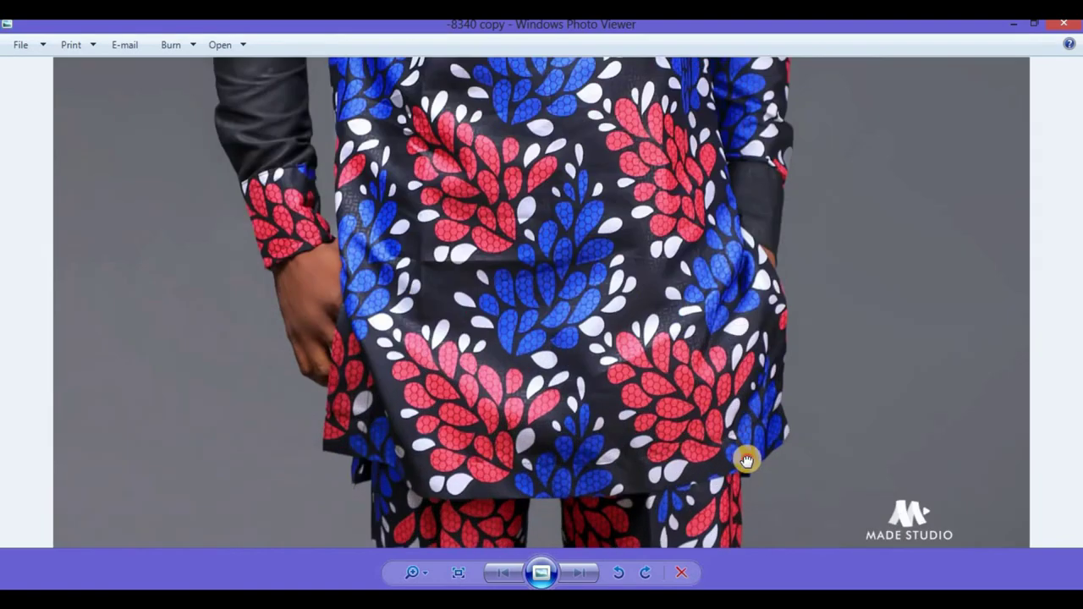
scroll(541, 321, "down", 4)
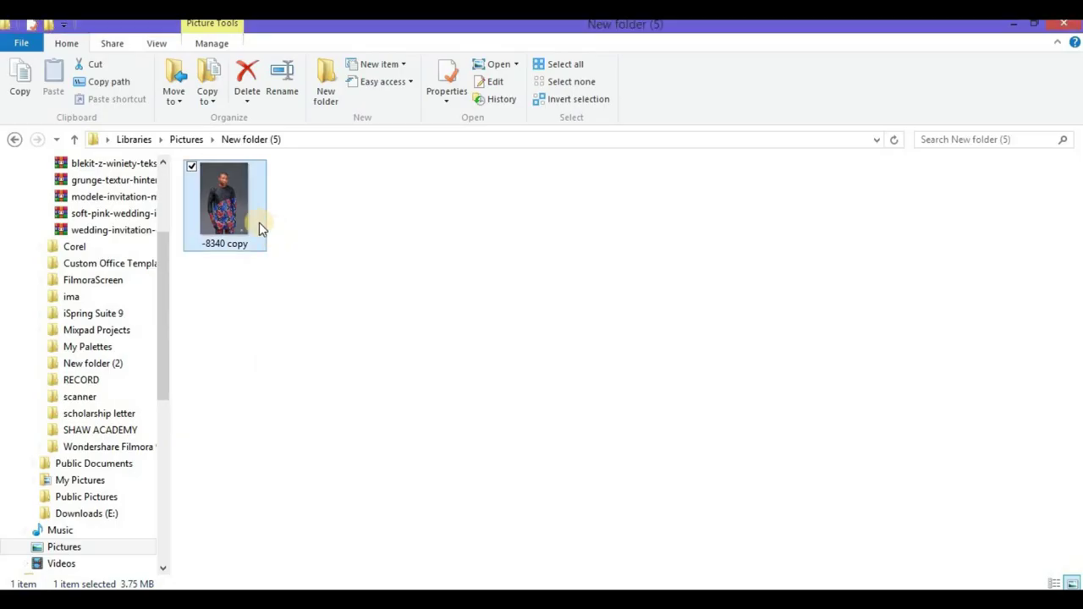
- Open the "-8340 copy" photo in Photoshop, then duplicate its Background layer and hide the original
left_click_drag(261, 229, 437, 333)
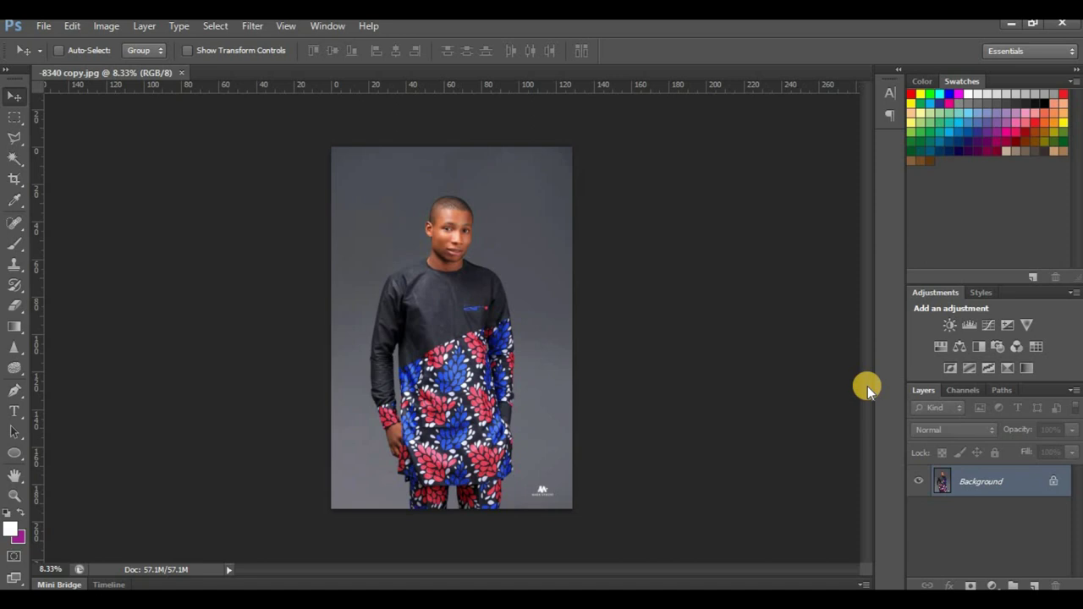
key("ctrl+j")
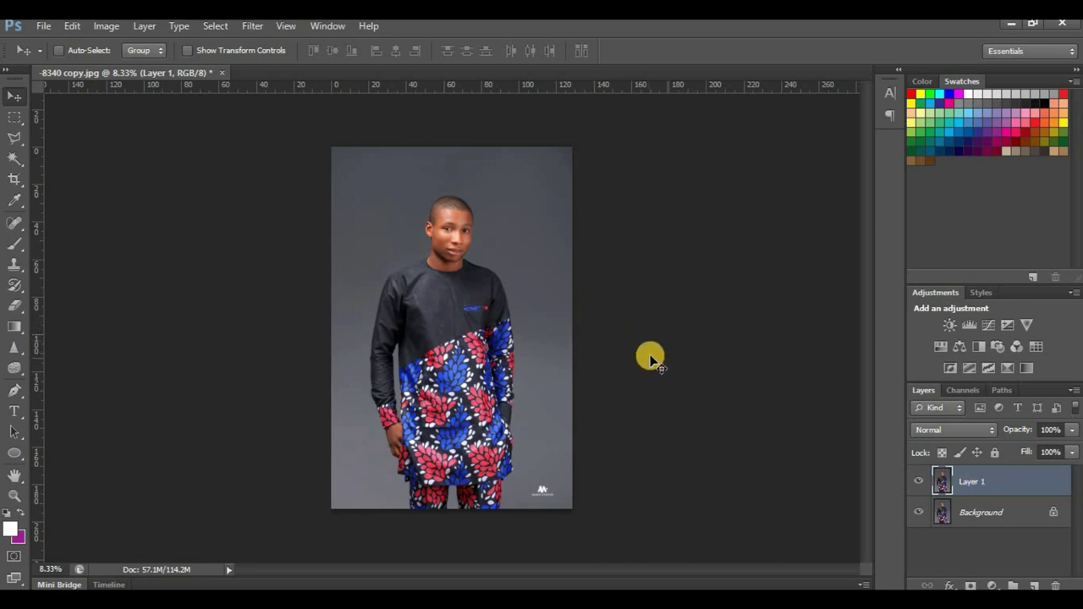
left_click(918, 512)
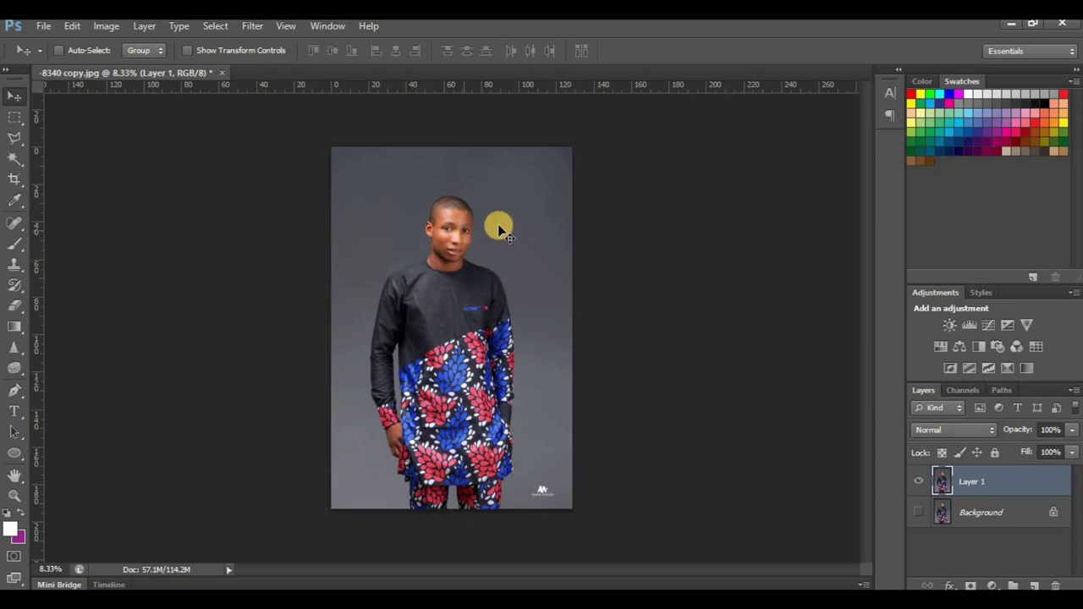
- Select the grey background gap between the man's trouser legs with the Polygonal Lasso tool
left_click(16, 137)
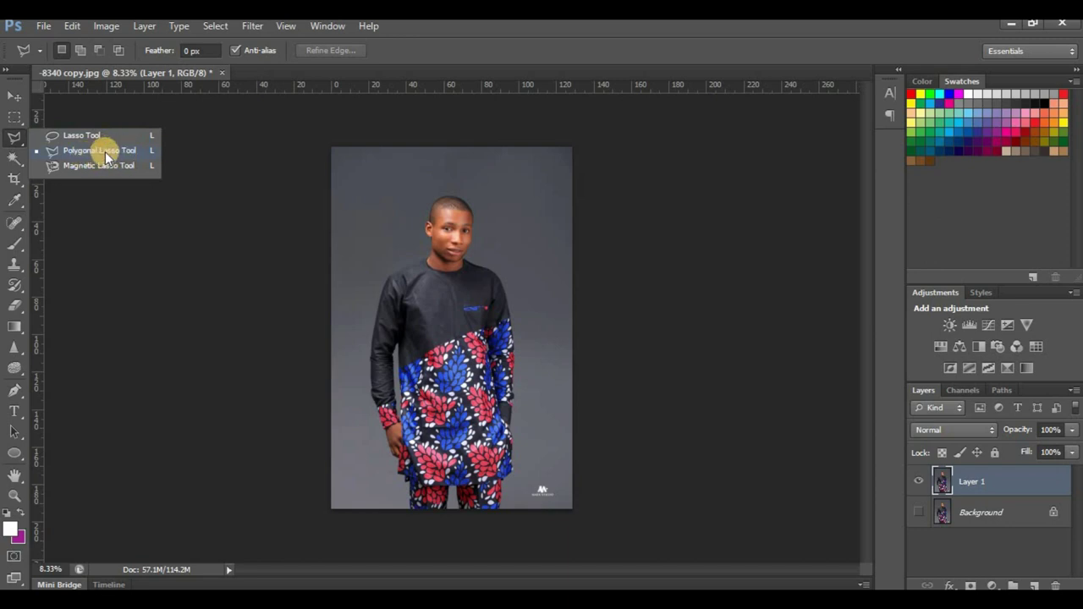
left_click(105, 151)
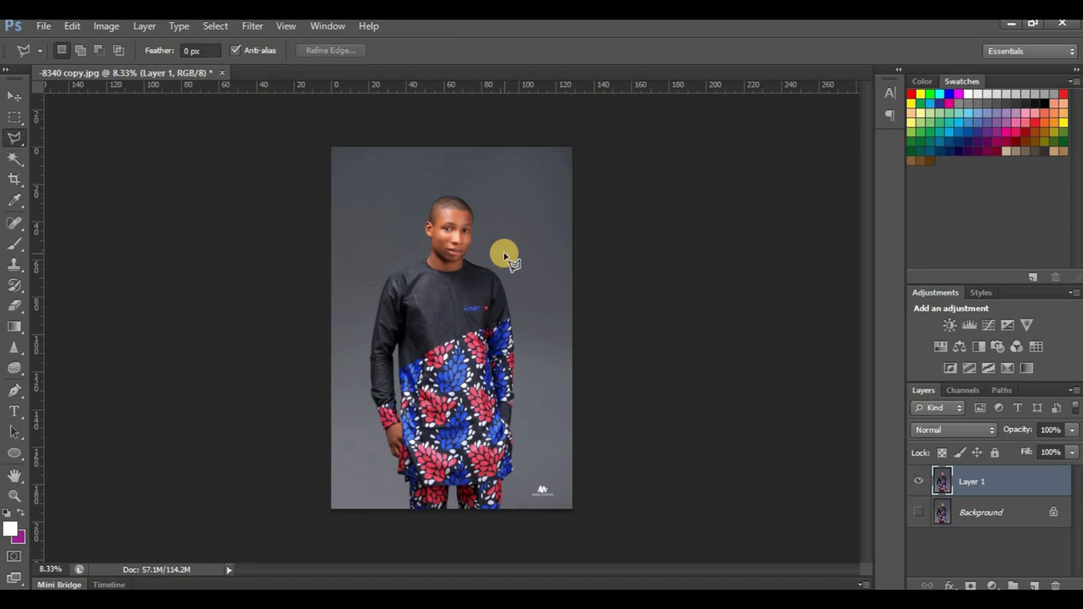
scroll(430, 316, "up", 3)
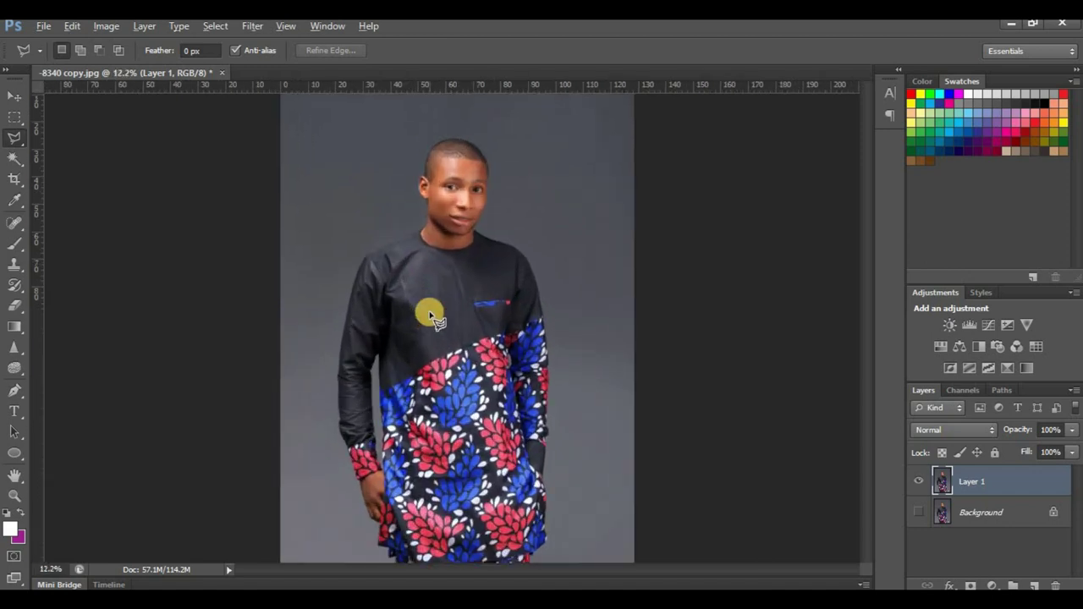
scroll(430, 316, "up", 2)
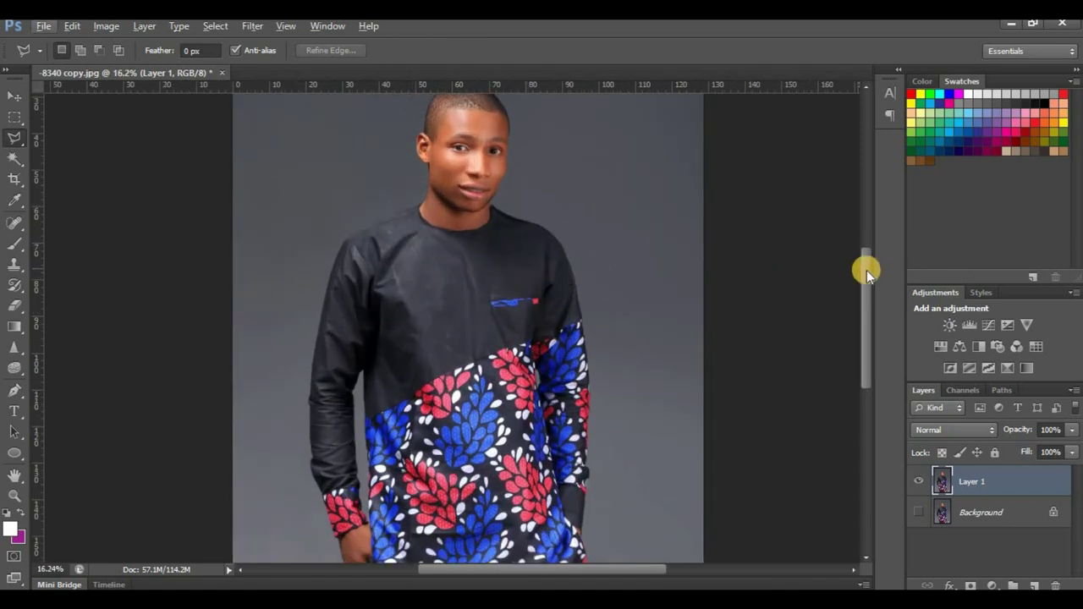
left_click_drag(866, 278, 868, 348)
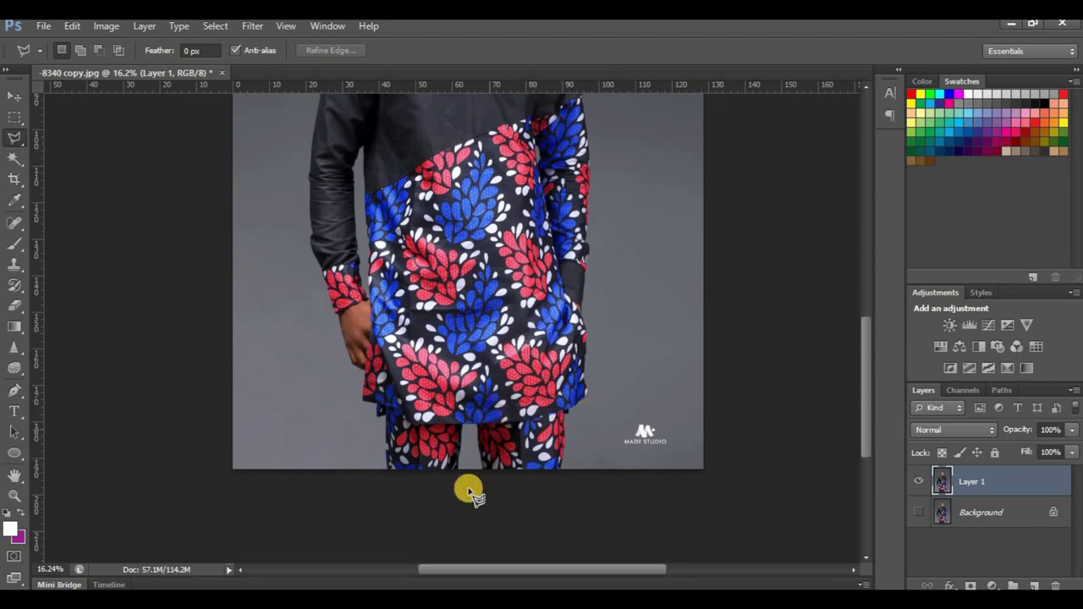
scroll(474, 493, "up", 1)
scroll(478, 461, "up", 4)
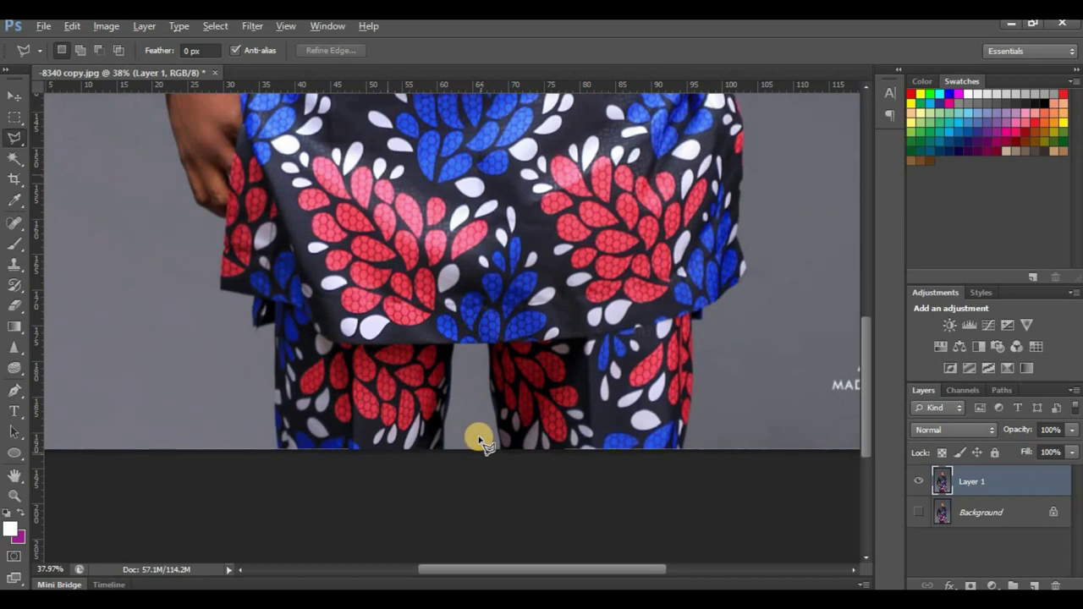
scroll(478, 461, "up", 2)
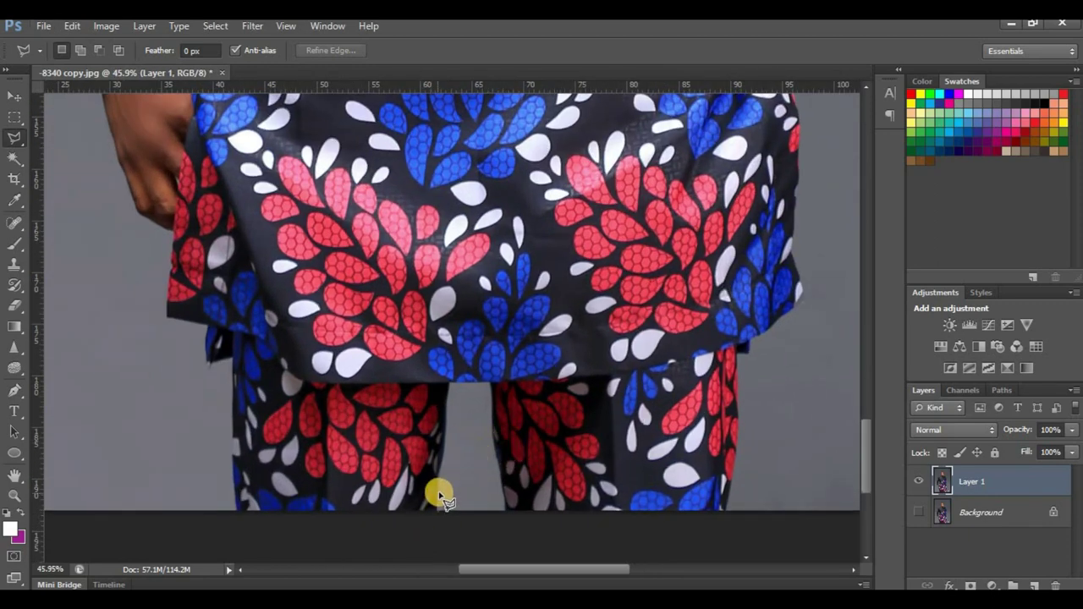
left_click_drag(437, 489, 447, 456)
left_click(446, 454, "ctrl")
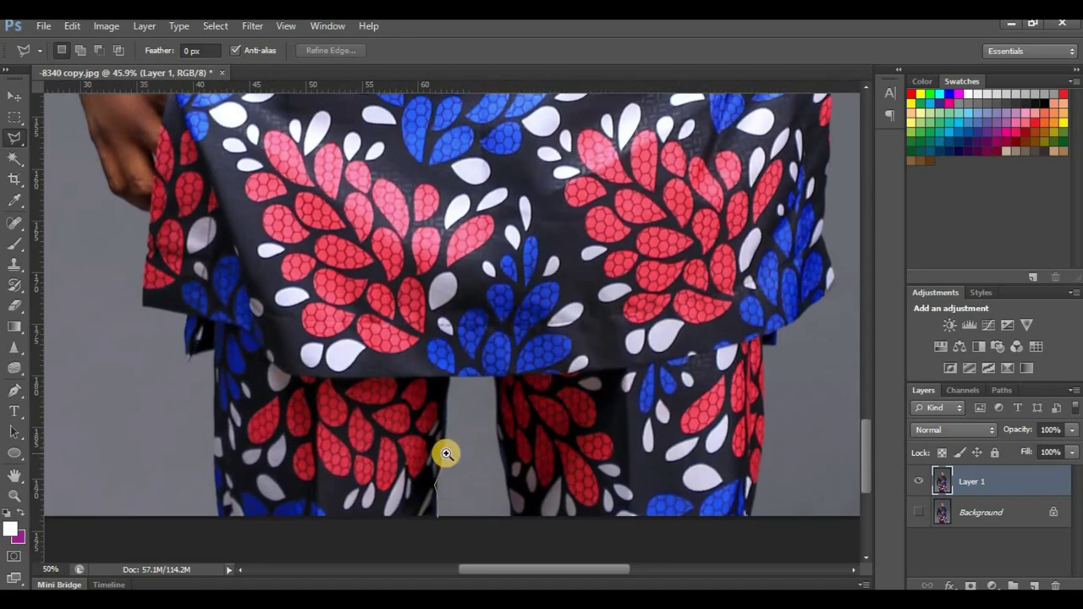
left_click(445, 452, "ctrl")
mouse_move(480, 448)
left_mouse_down()
mouse_move(442, 392)
mouse_move(435, 421)
mouse_move(445, 418)
mouse_move(451, 355)
mouse_move(510, 353)
mouse_move(533, 546)
mouse_move(438, 556)
mouse_move(457, 559)
left_mouse_up()
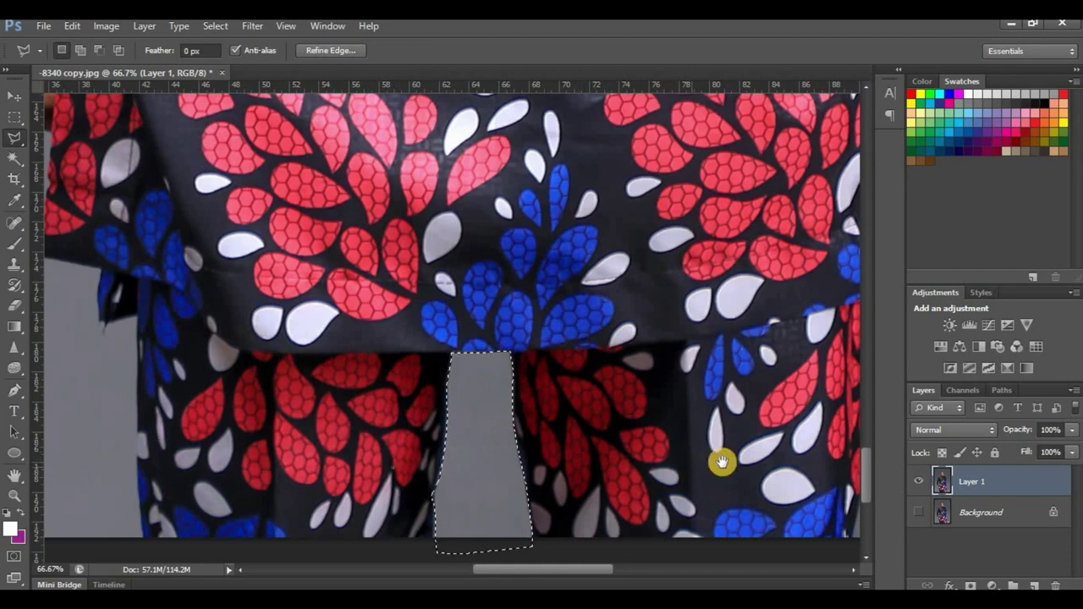
- Start an additional polygonal selection along the outer edge of the trouser leg nearest the studio logo, from the photo's bottom edge up
left_click_drag(718, 462, 472, 425)
left_click_drag(668, 443, 464, 435)
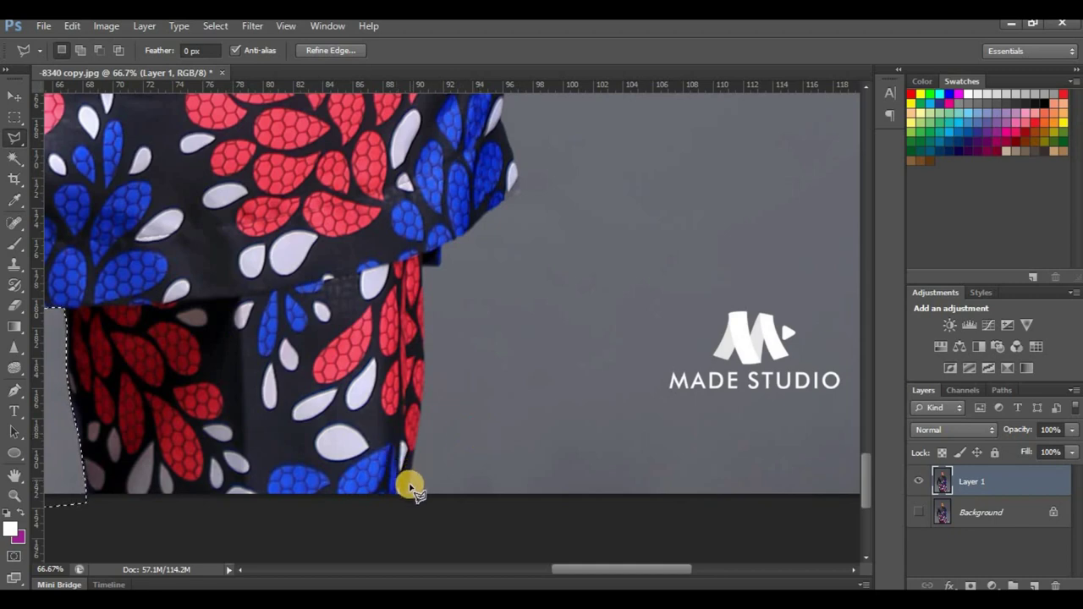
key("shift")
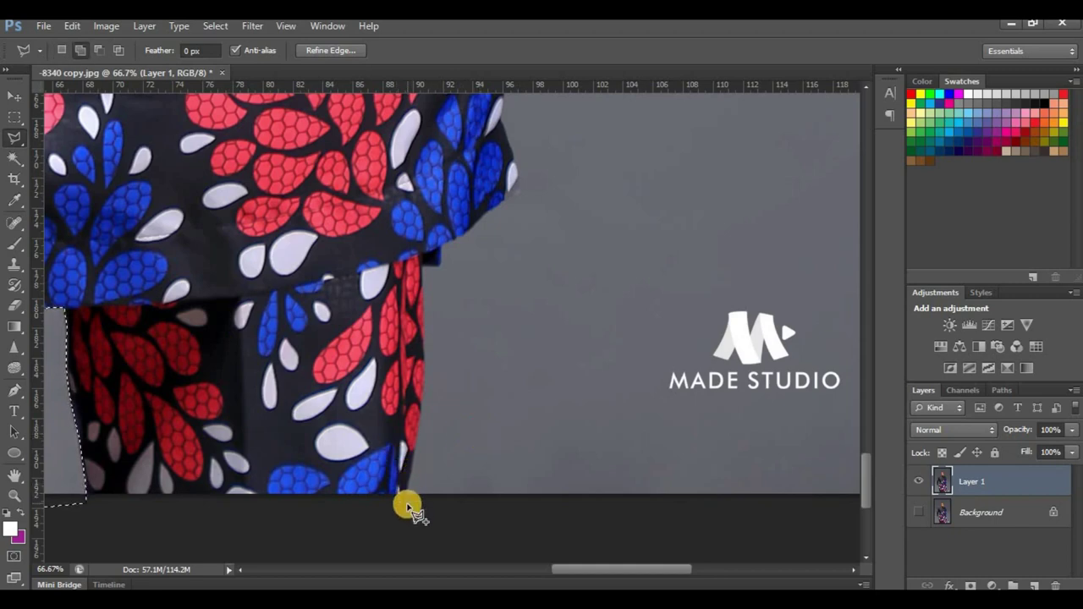
left_click(407, 500)
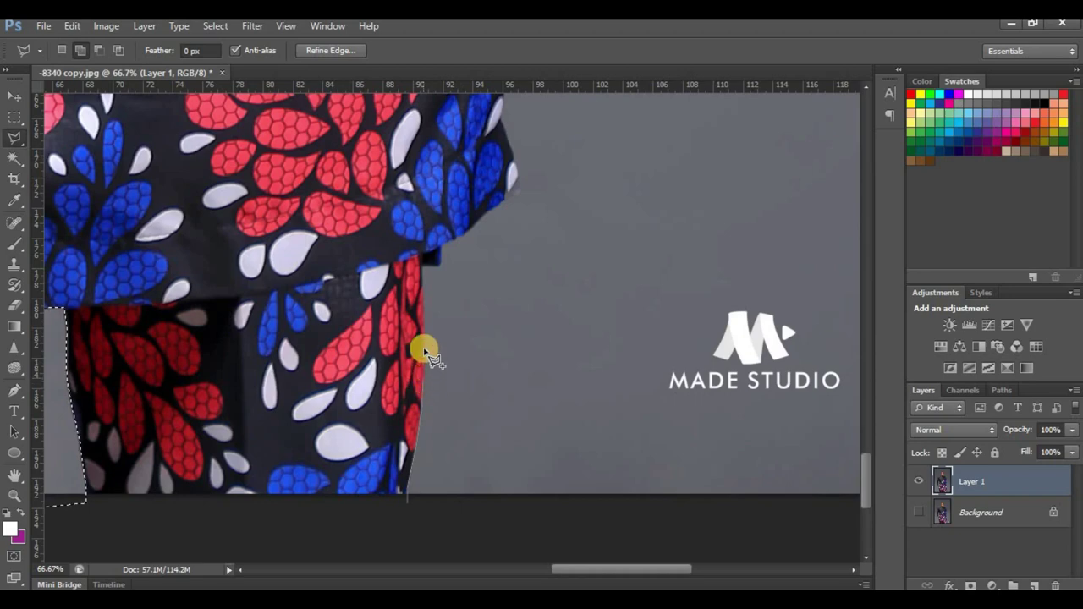
left_click(425, 285)
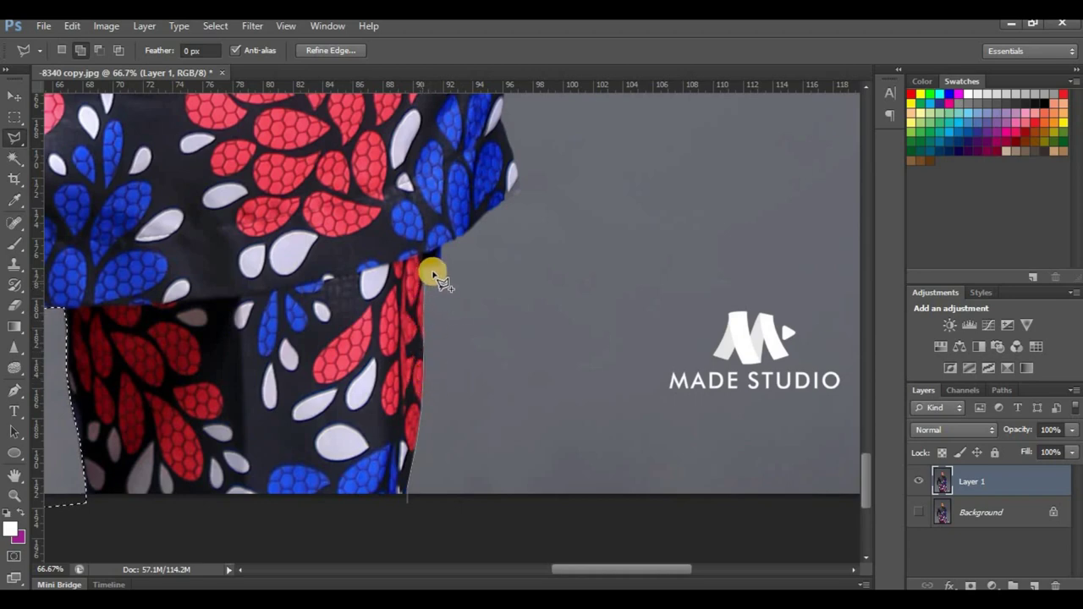
left_click(459, 289)
left_click(482, 242)
left_click(520, 242)
key("BackSpace")
key("BackSpace")
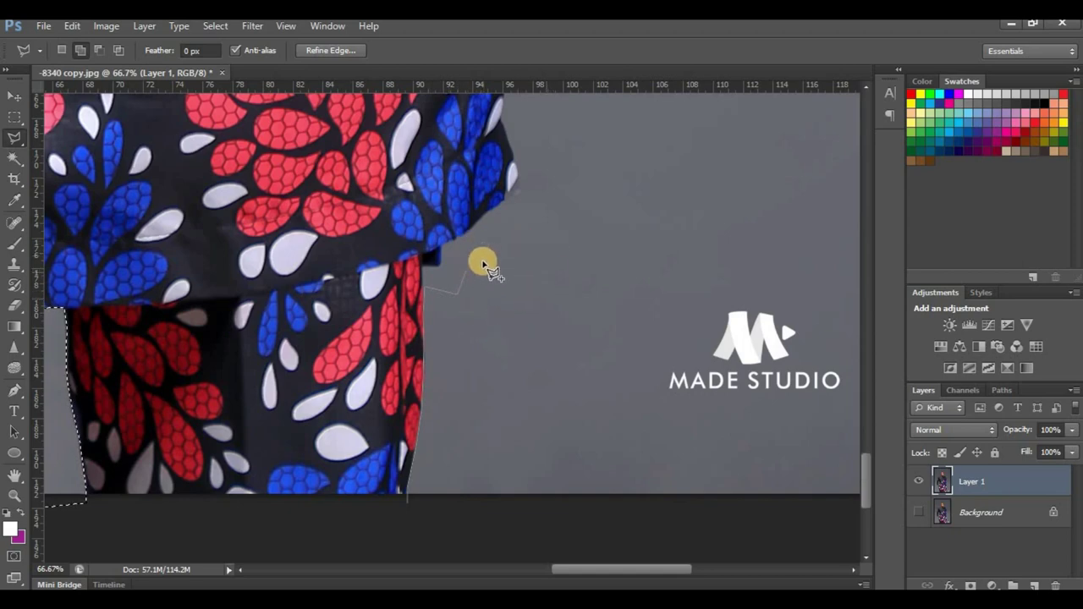
key("BackSpace")
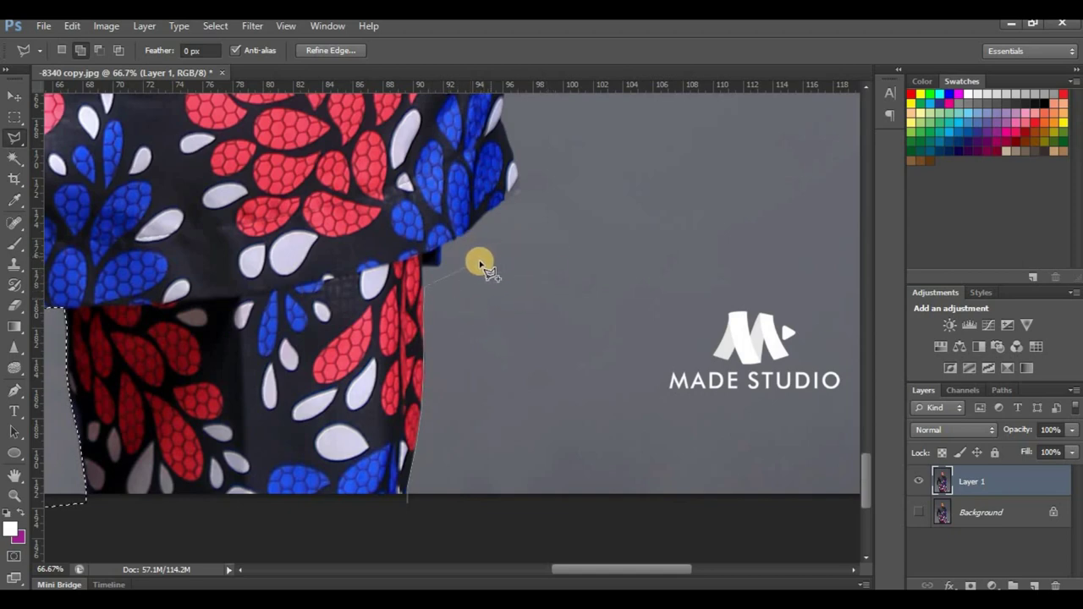
- Continue the lasso outline from the trouser leg around the tunic's lower hem corner on the logo side, removing any stray point
left_click(433, 269)
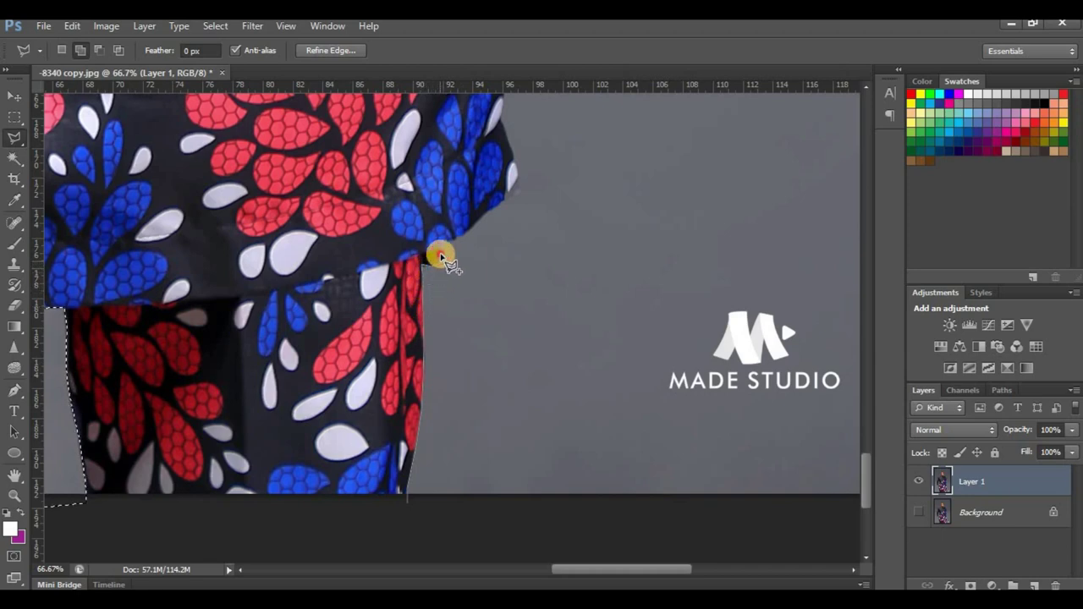
left_click(443, 247)
left_click(473, 229)
left_click(488, 213)
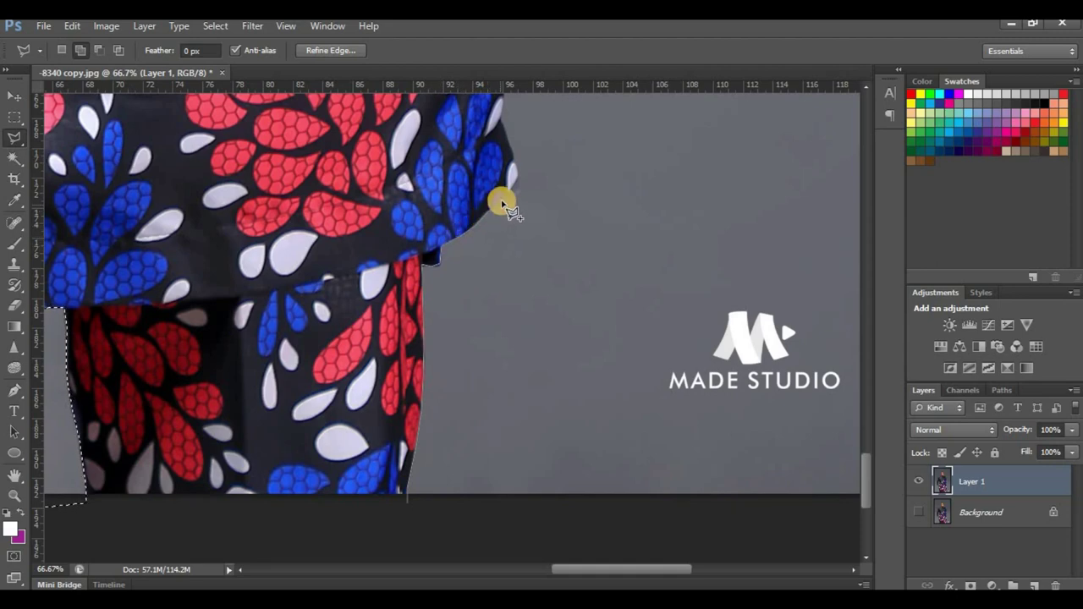
left_click(512, 191)
left_click(518, 174)
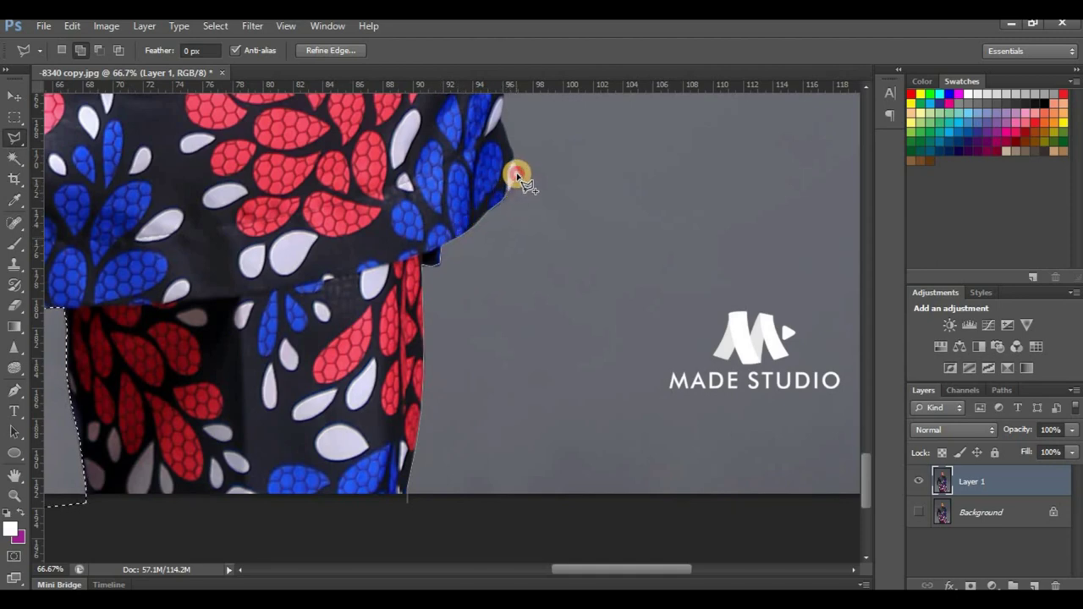
key("space")
left_click_drag(473, 189, 464, 345)
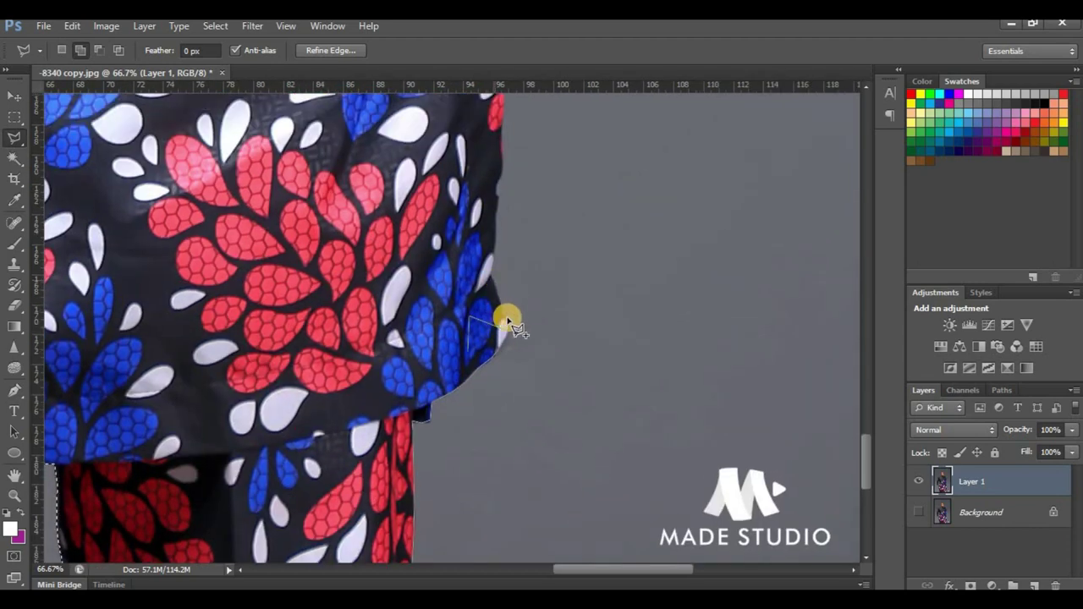
key("Delete")
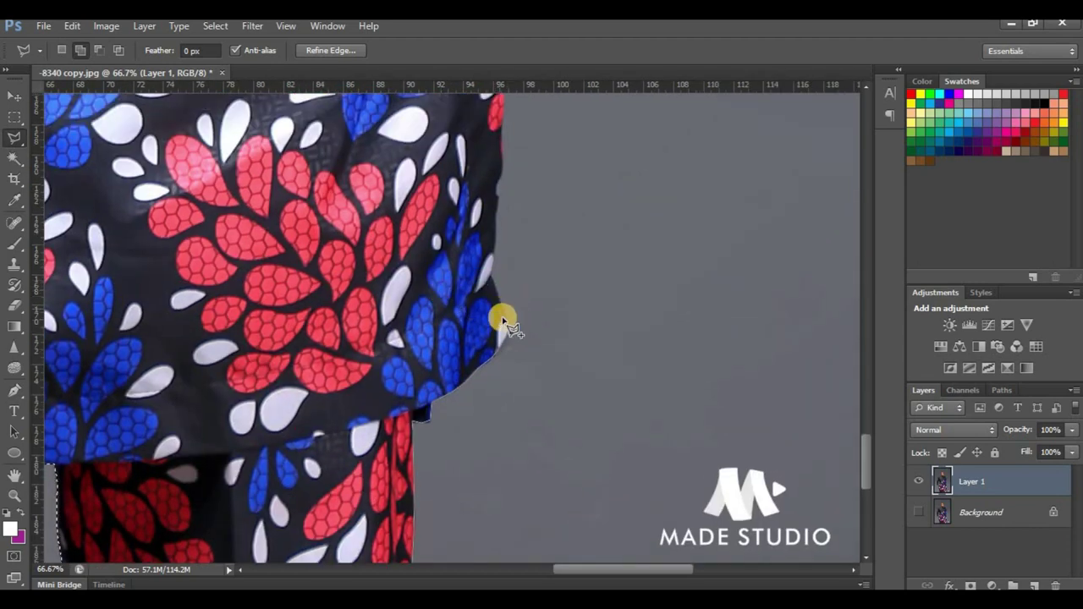
- Trace the lasso outline closely up the tunic's side edge, from the hem corner past the small white leaf shapes
scroll(505, 317, "up", 5)
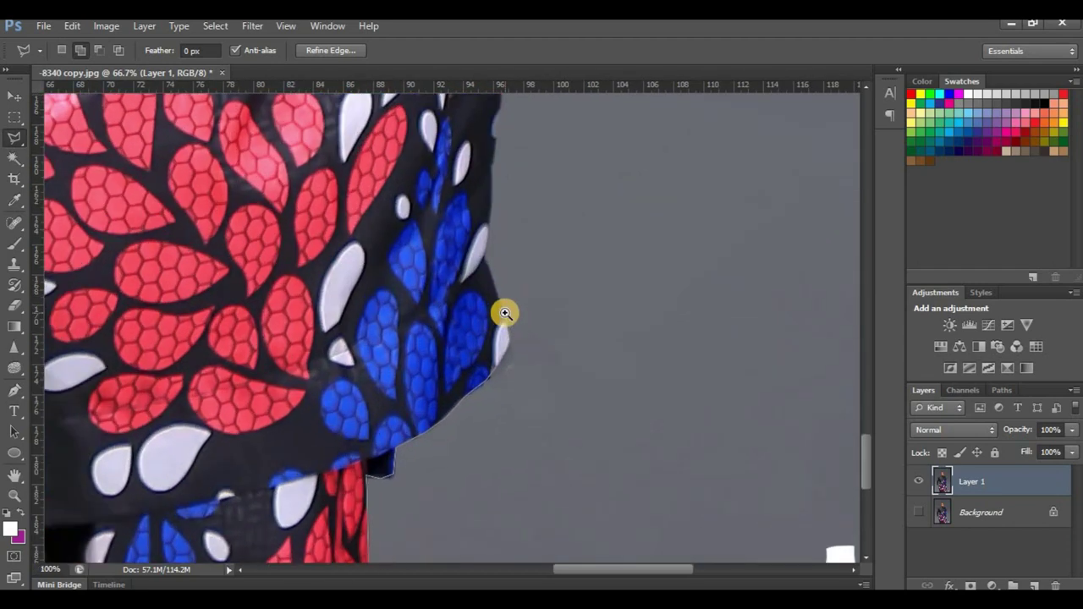
left_click(499, 307)
left_click(486, 274)
left_click(474, 236)
left_click(461, 203)
left_click(461, 203)
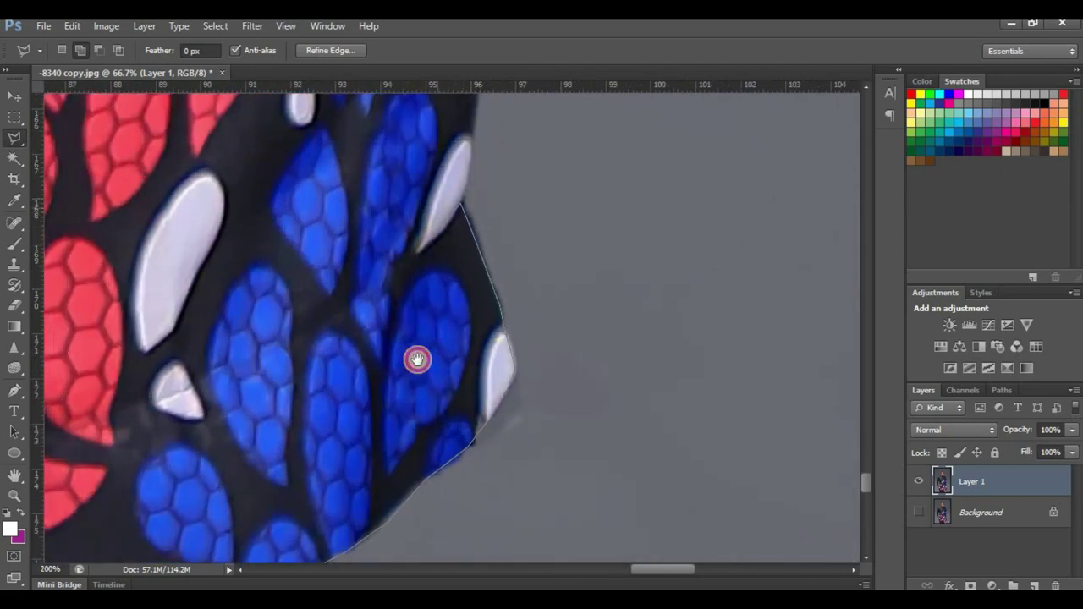
scroll(411, 380, "up", 3)
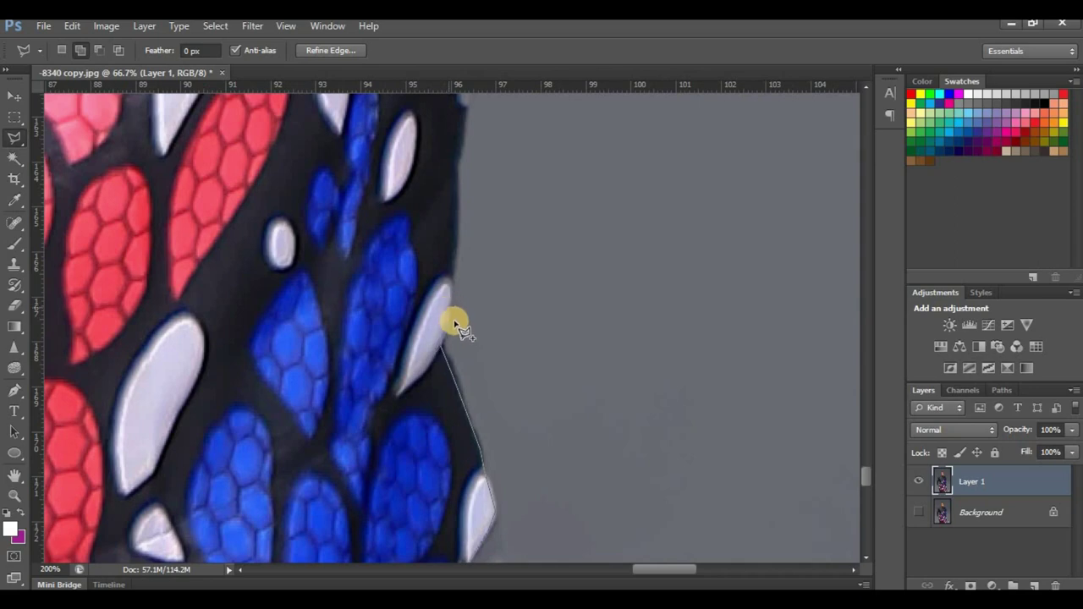
left_click(450, 275)
left_click(457, 227)
left_click(459, 213)
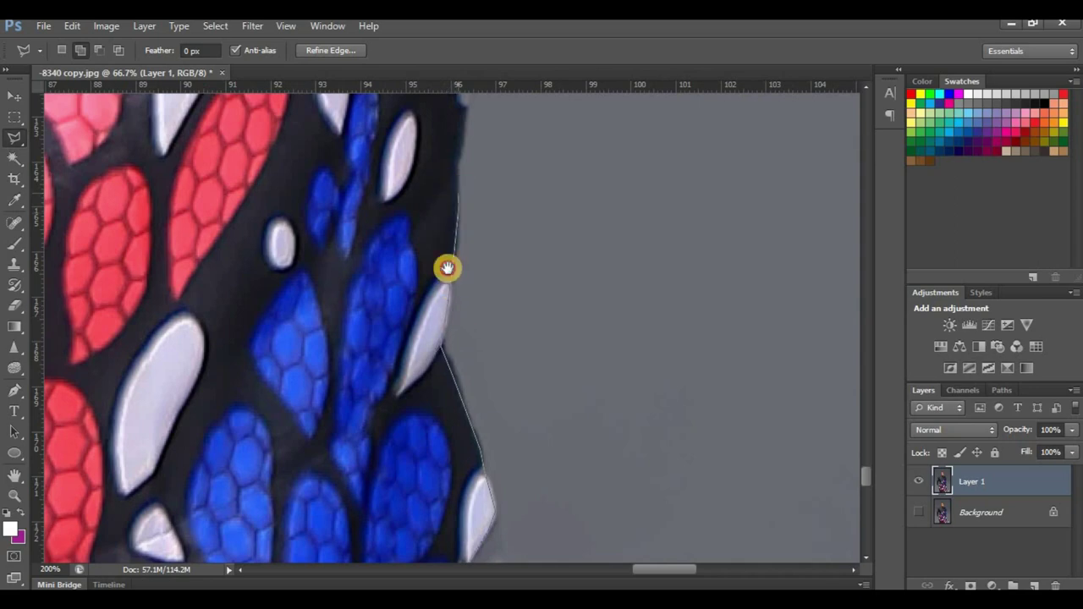
- Extend the lasso outline further up the tunic's side to the red leaf shape at its edge, removing the misplaced point
left_click_drag(447, 303, 451, 329)
left_click(468, 134)
left_click_drag(479, 197, 488, 430)
key("BackSpace")
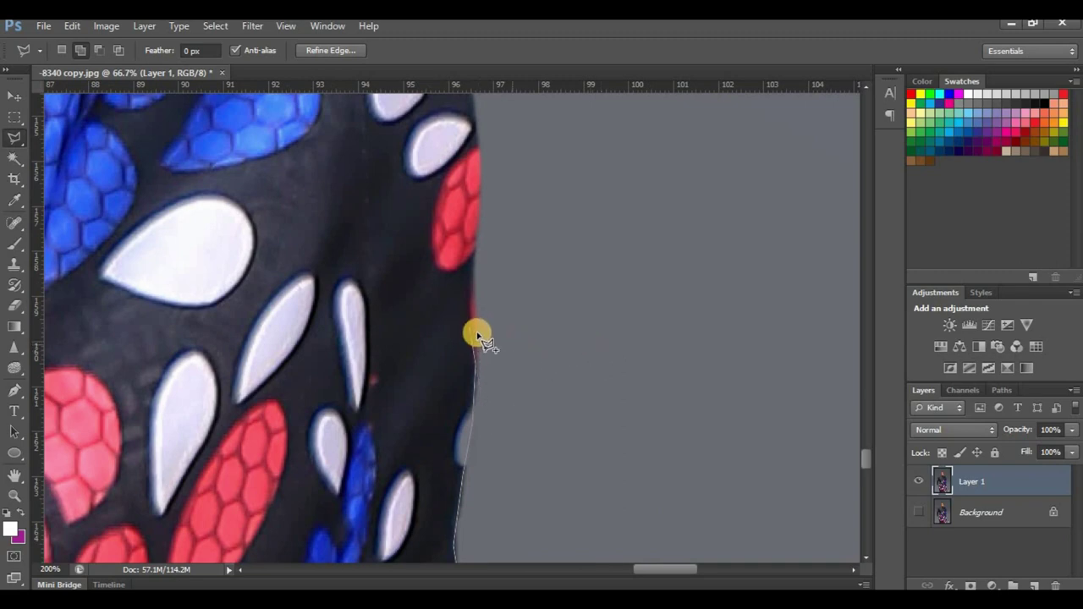
left_click(474, 315)
left_click(473, 264)
left_click(478, 229)
left_click(478, 217, "alt")
left_click(478, 218, "alt")
- Trace the lasso outline up the outer edge of the patterned lower sleeve on the logo side
left_click_drag(392, 174, 348, 435)
left_click(439, 288)
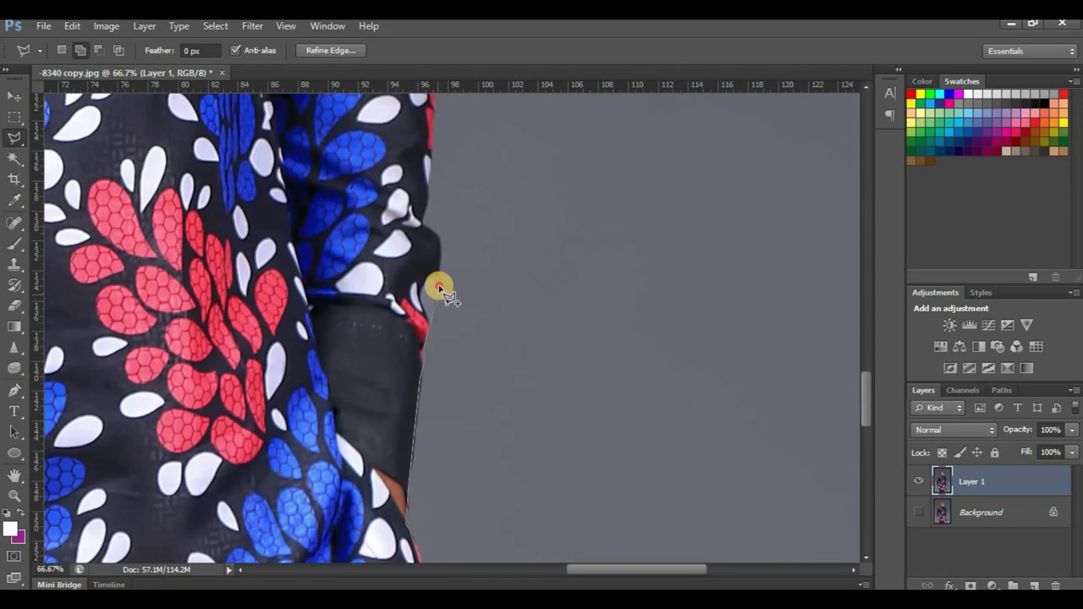
left_click(434, 149)
left_click_drag(434, 149, 436, 423)
left_click(445, 189)
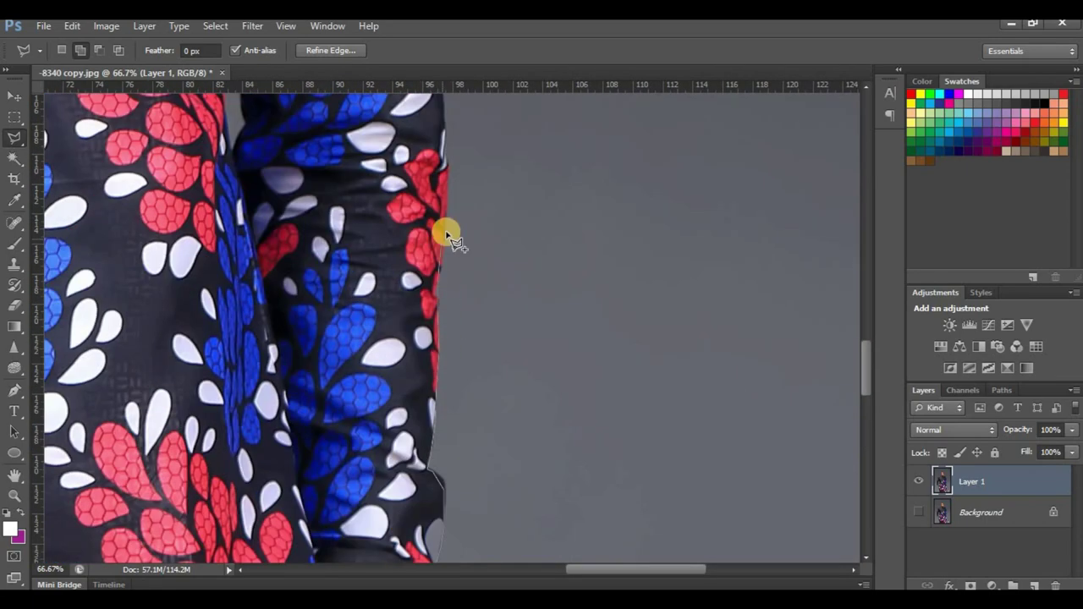
- Extend the lasso outline from the patterned sleeve up the plain black upper sleeve towards the shoulder on the logo side
left_click_drag(441, 127, 465, 538)
left_click(432, 297)
left_click(421, 252)
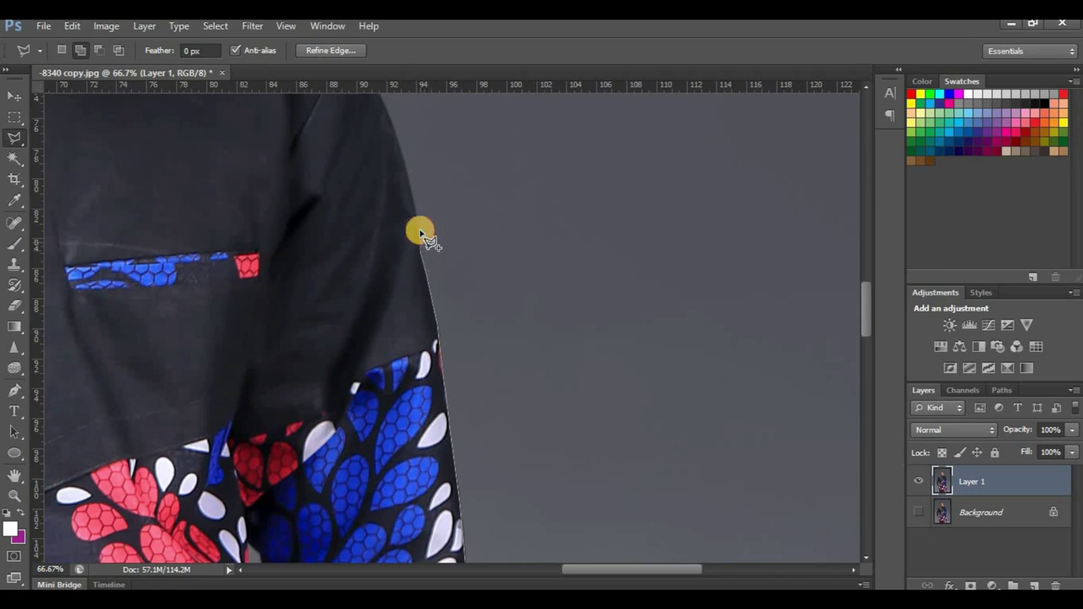
left_click(417, 221)
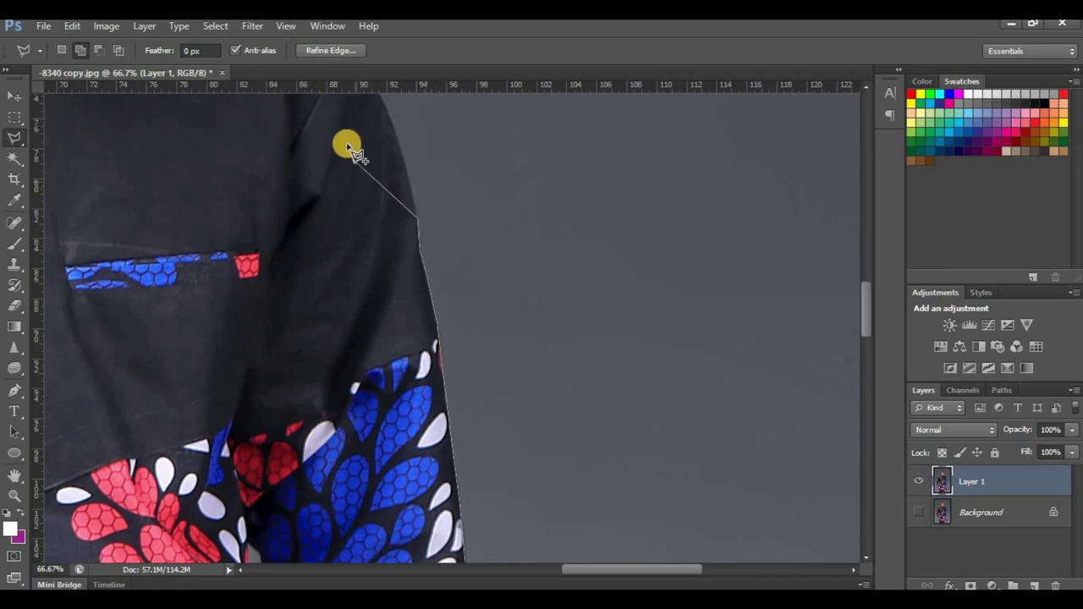
mouse_move(353, 129)
left_mouse_down()
mouse_move(366, 243)
mouse_move(377, 246)
mouse_move(387, 229)
mouse_move(399, 258)
mouse_move(654, 293)
mouse_move(328, 310)
left_mouse_up()
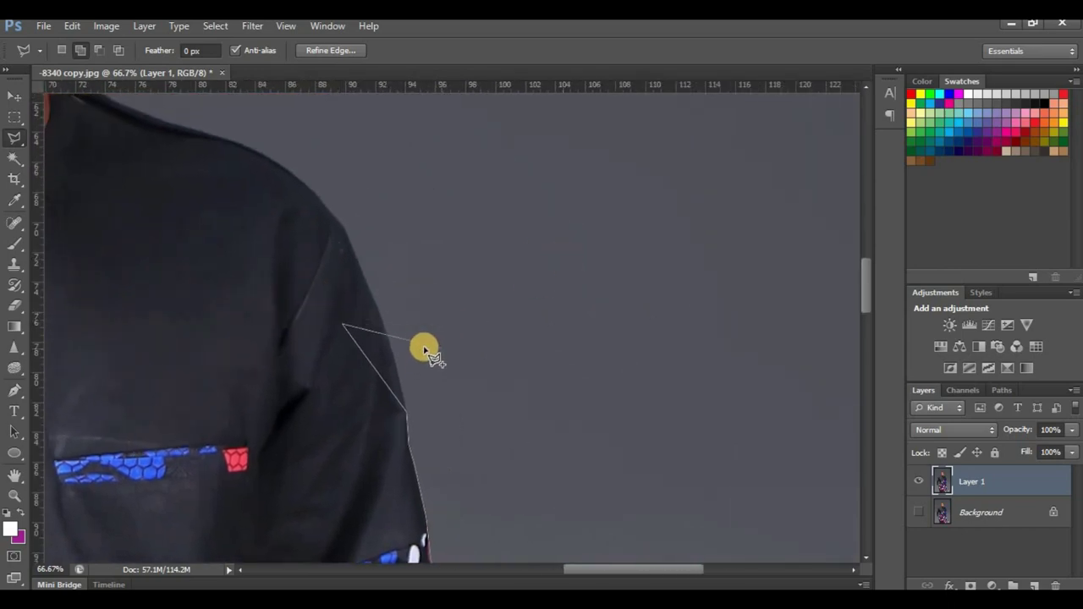
left_click(417, 339)
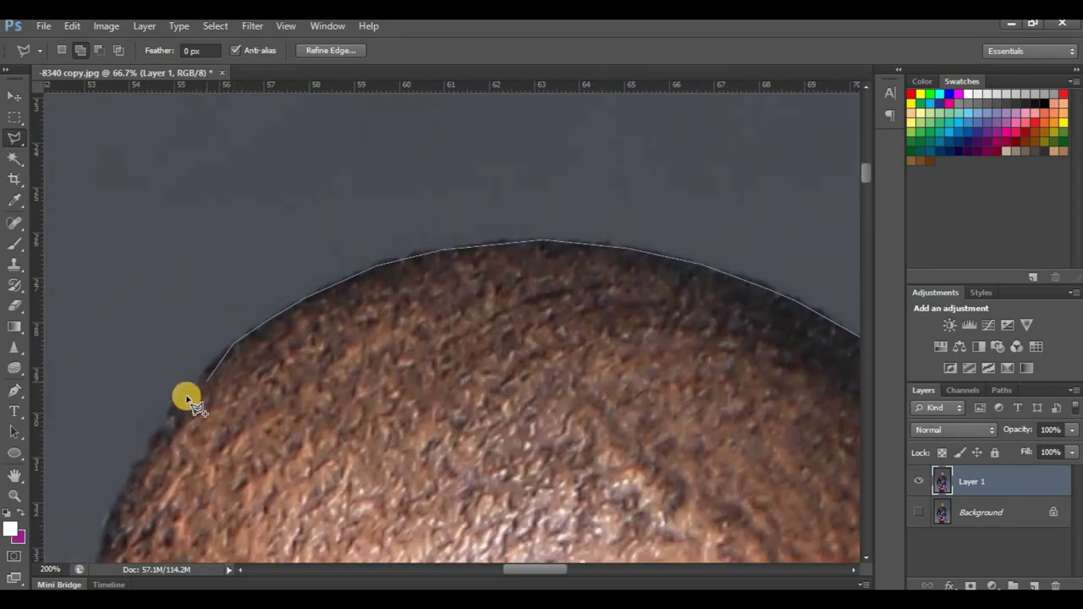
- Trace the lasso outline around the upper curve of the hair on the ear side, removing the misplaced point
left_click(179, 403)
left_click_drag(179, 401, 243, 237)
left_click(240, 243)
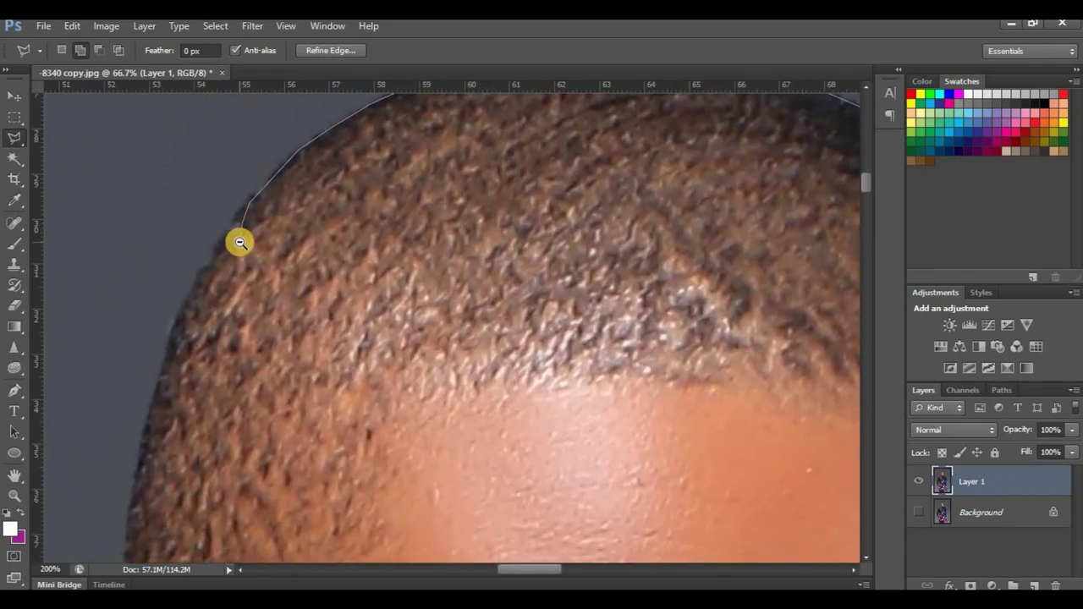
left_click(239, 242, "alt")
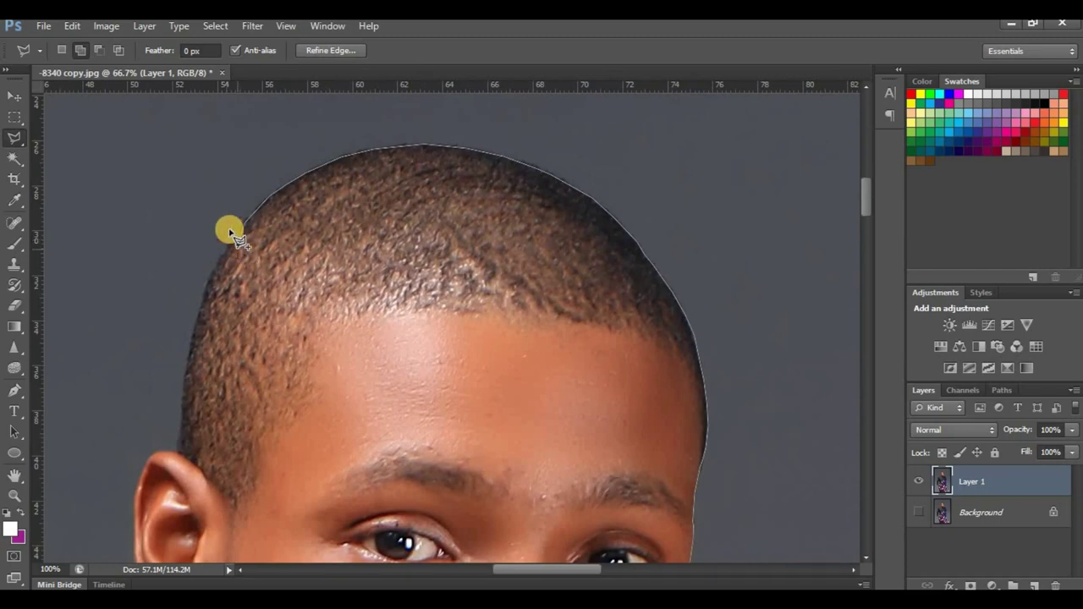
left_click(241, 269, "ctrl")
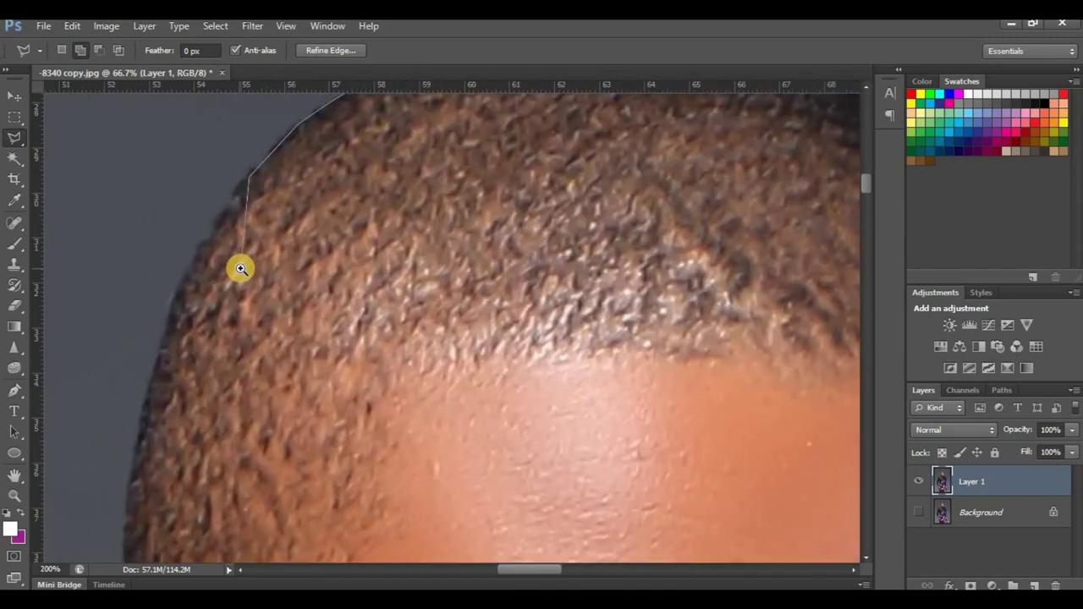
left_click(242, 265, "ctrl")
key("BackSpace")
left_click(220, 173)
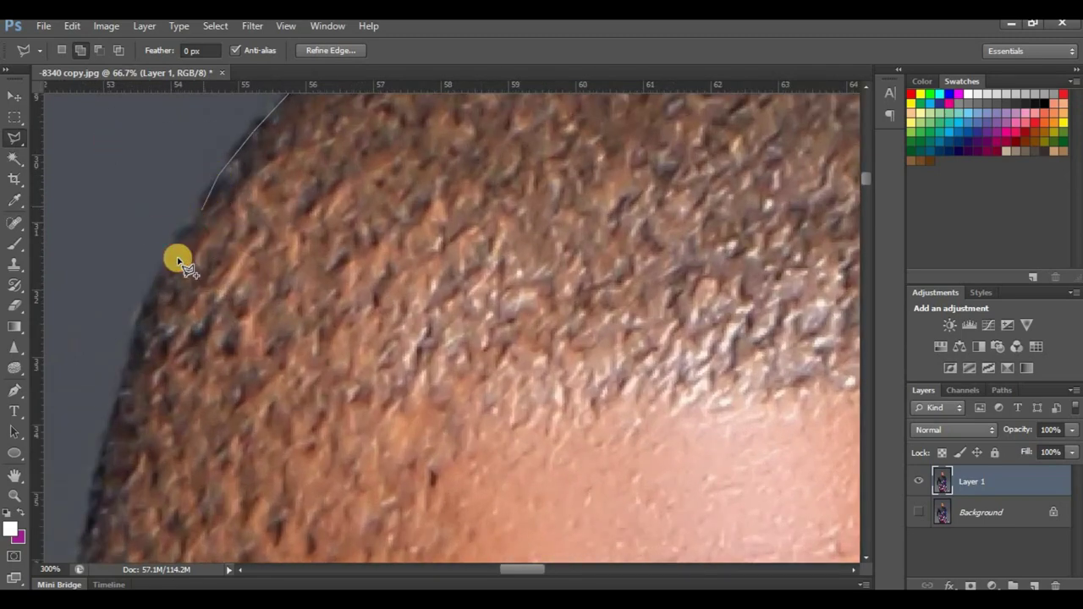
- Continue the lasso outline down the hair at the side of the head to just above the ear
left_click(137, 326)
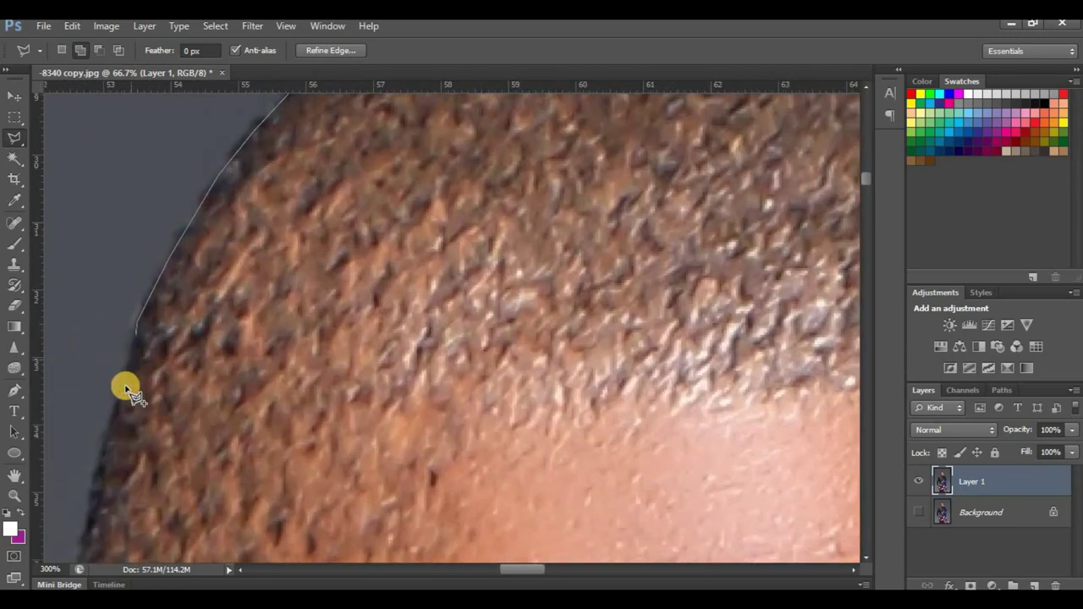
left_click(101, 473)
mouse_move(138, 451)
left_mouse_down()
mouse_move(246, 251)
mouse_move(237, 237)
left_mouse_up()
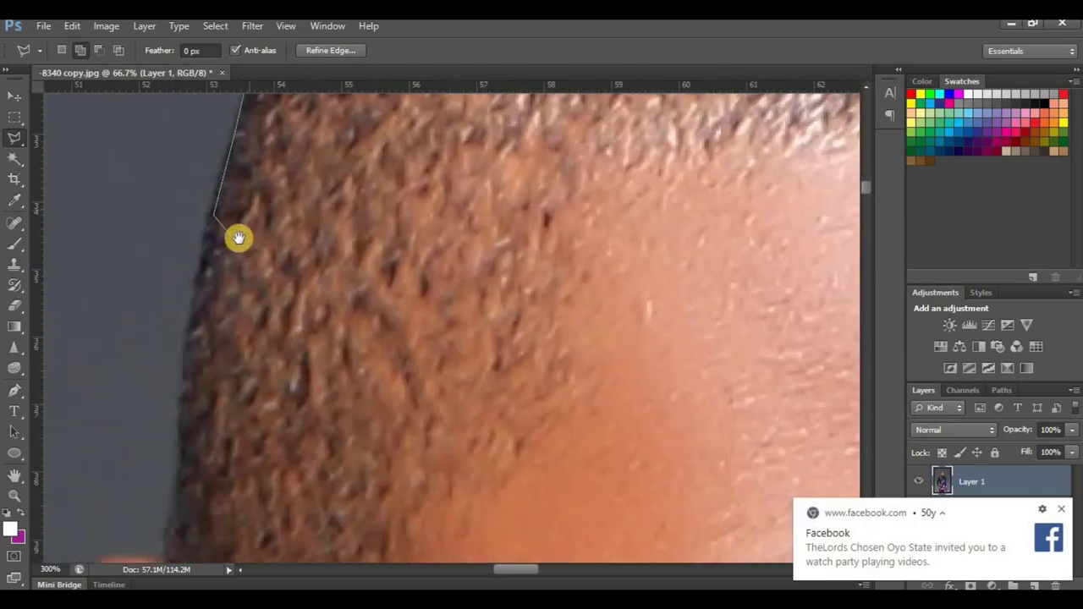
left_click(201, 279)
left_click(187, 345)
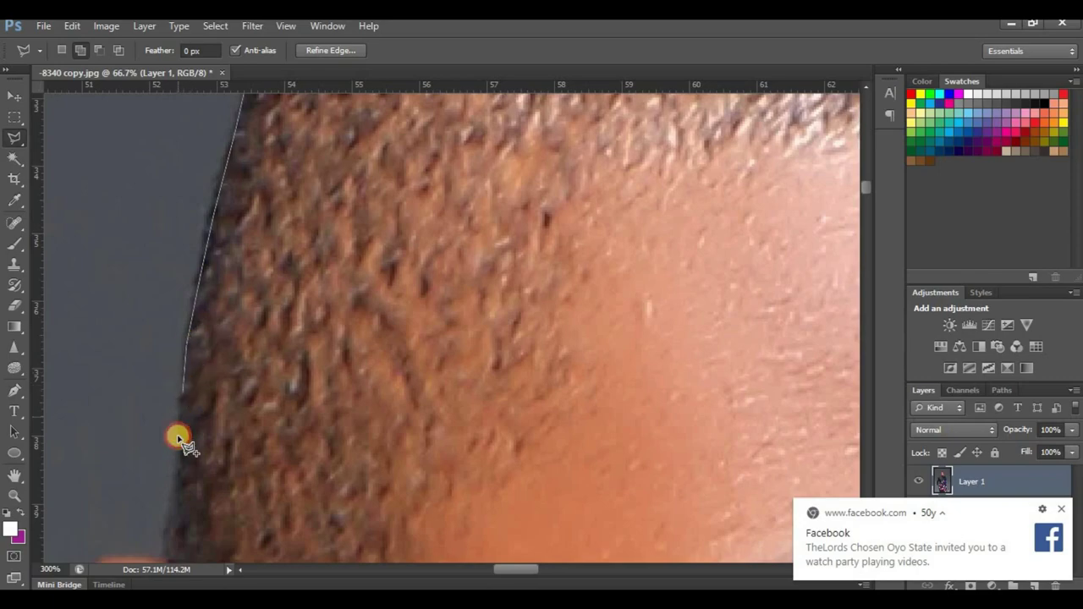
left_click(173, 485)
left_click_drag(173, 533, 258, 224)
- Trace the lasso outline around the ear and under the earlobe, continuing down towards the neck
left_click(217, 249)
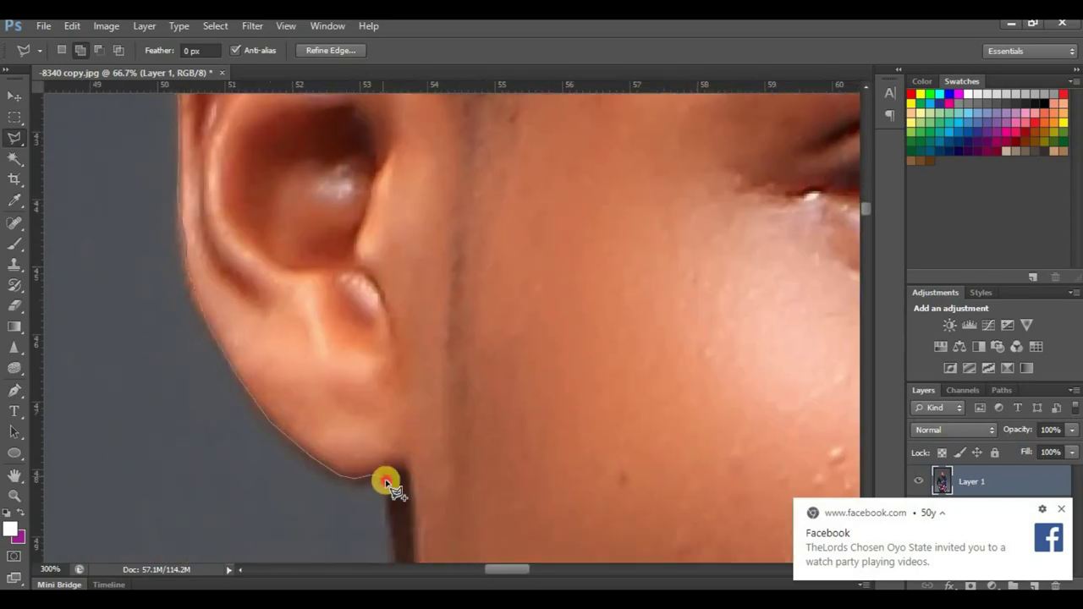
key("ctrl+minus")
key("ctrl+minus")
key("ctrl+minus")
left_click(401, 356)
key("ctrl+plus")
key("ctrl+plus")
left_click(387, 261)
- Continue the lasso outline down the outer edge of the plain black sleeve, past the elbow creases
scroll(181, 464, "down", 4)
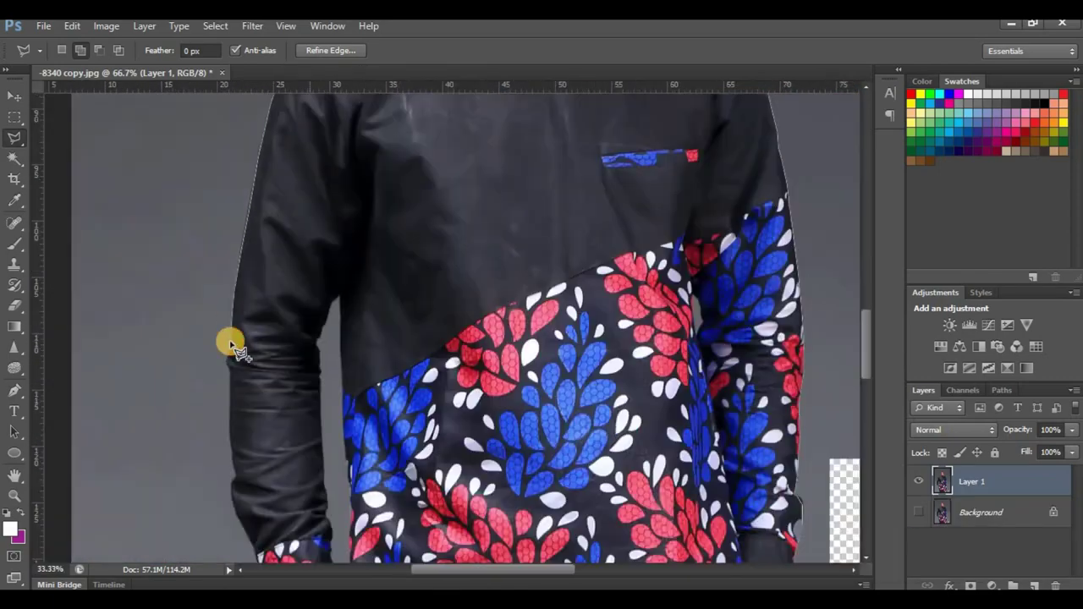
scroll(229, 344, "up", 2)
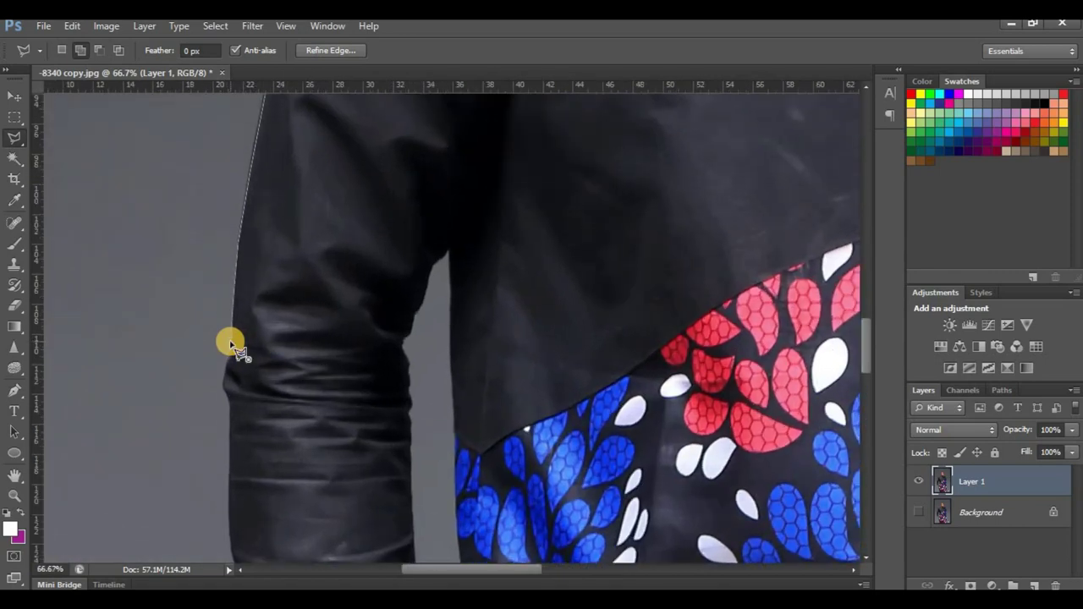
scroll(231, 345, "up", 4)
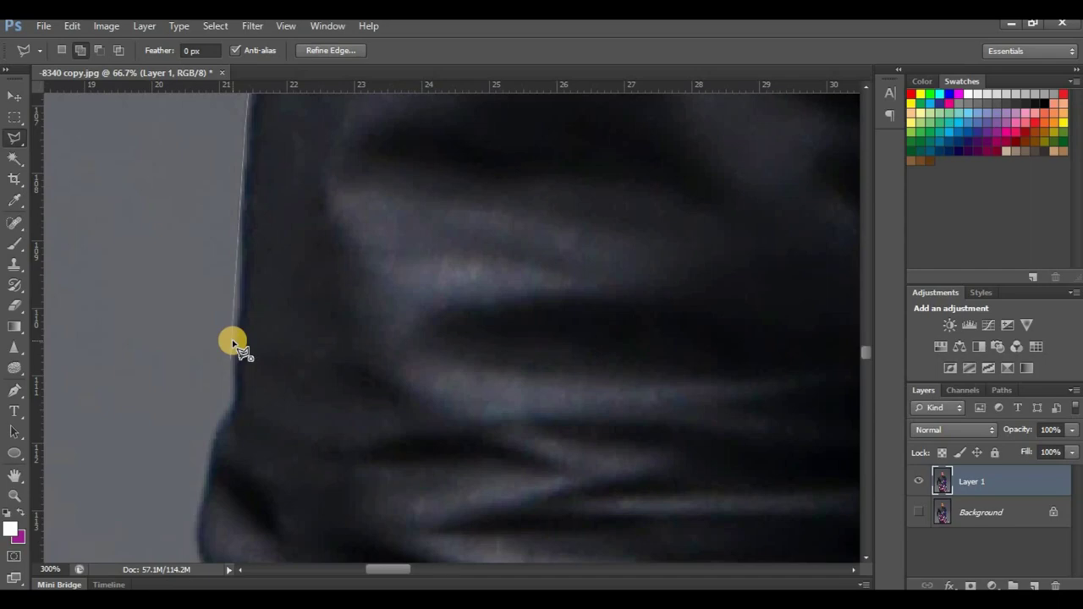
scroll(233, 341, "up", 1)
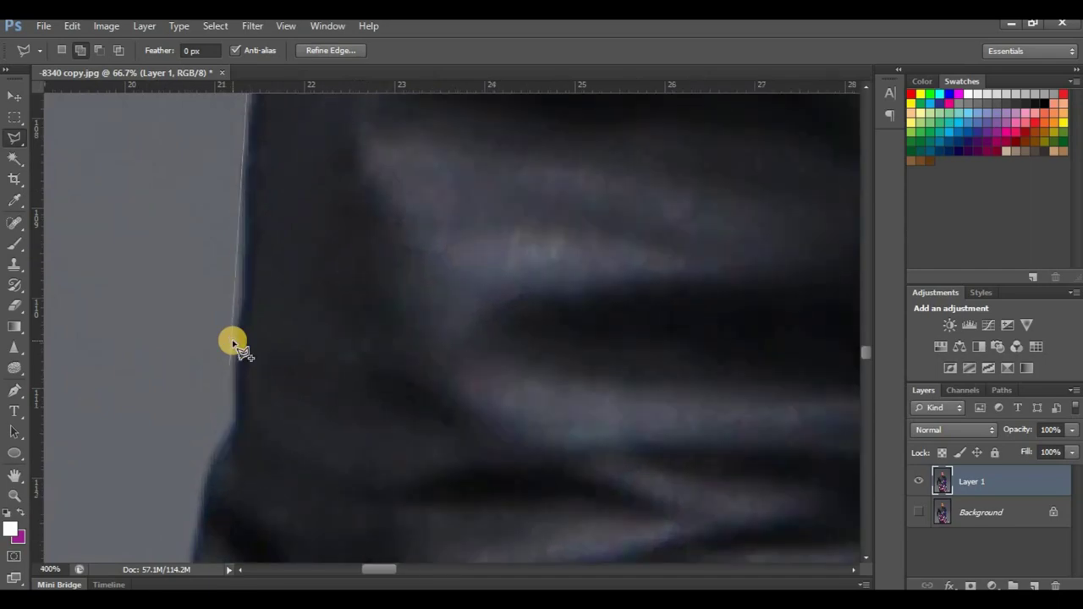
scroll(233, 341, "down", 4)
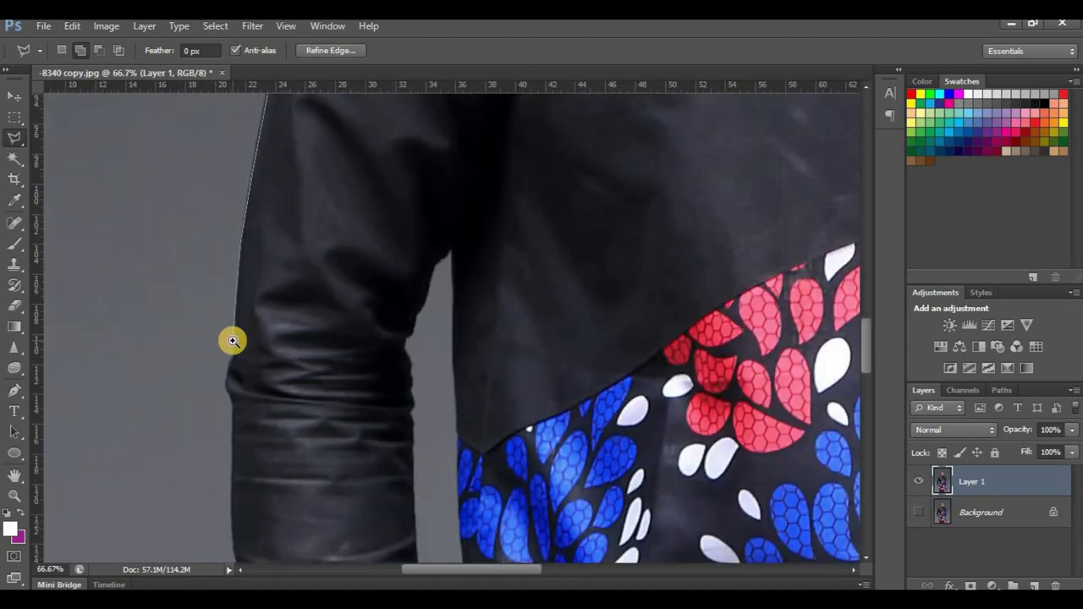
scroll(232, 341, "up", 3)
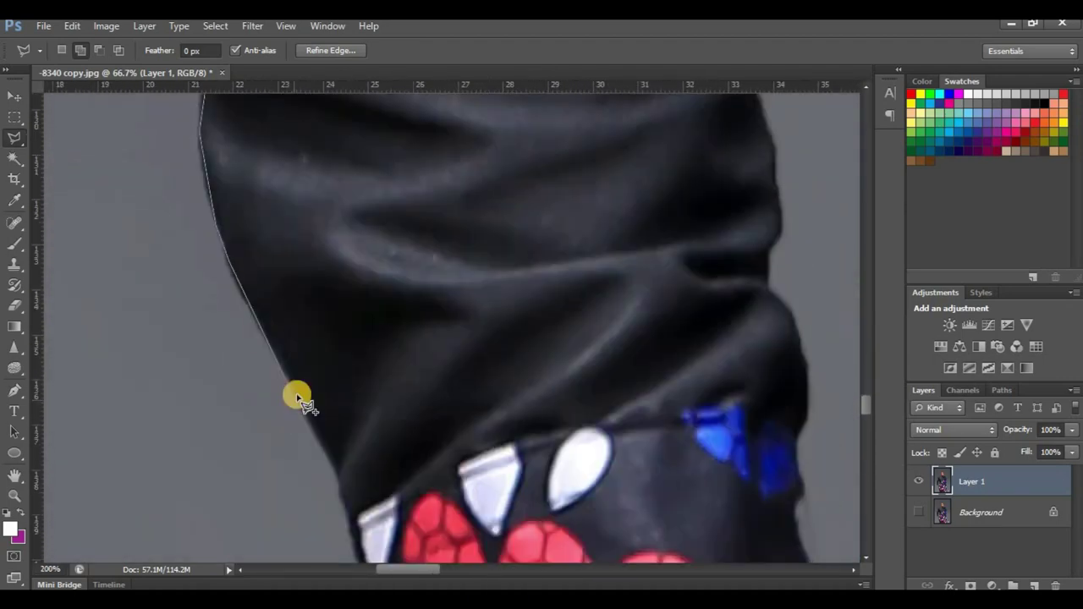
left_click(296, 395)
- Trace the lasso outline along the outer edge of the red-patterned cuff down to the wrist
left_click_drag(364, 541, 297, 143)
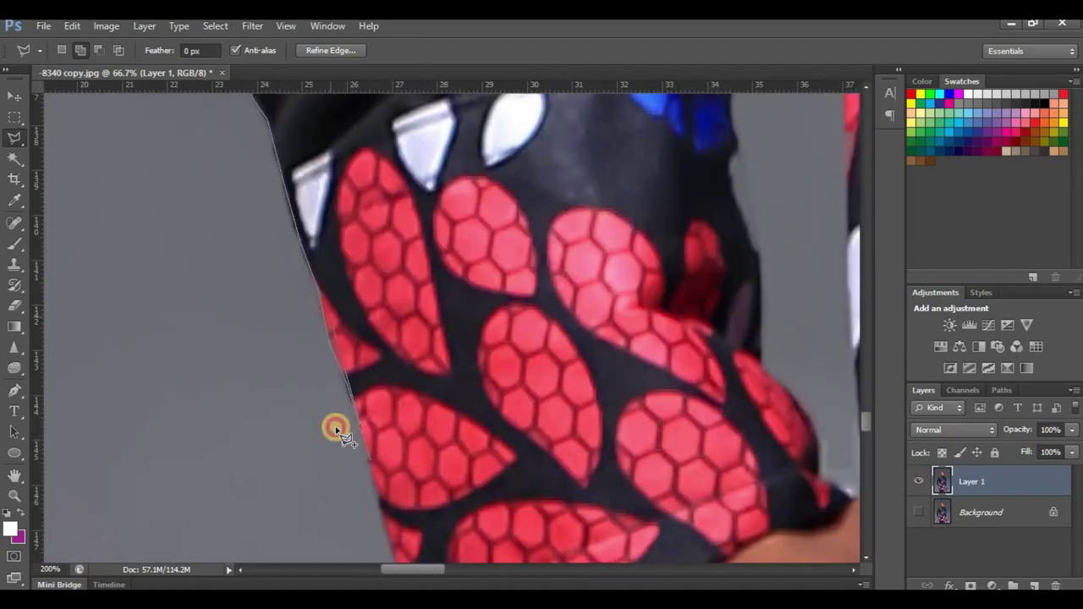
left_click(344, 445)
left_click_drag(406, 533, 313, 177)
left_click(365, 358)
left_click_drag(365, 358, 319, 201)
- Trace the lasso outline closely along the back of the hand and around the fingertips
left_click(383, 365)
left_click(398, 417)
left_click_drag(385, 371, 353, 263)
left_click(374, 324)
left_click(386, 365)
left_click(408, 393)
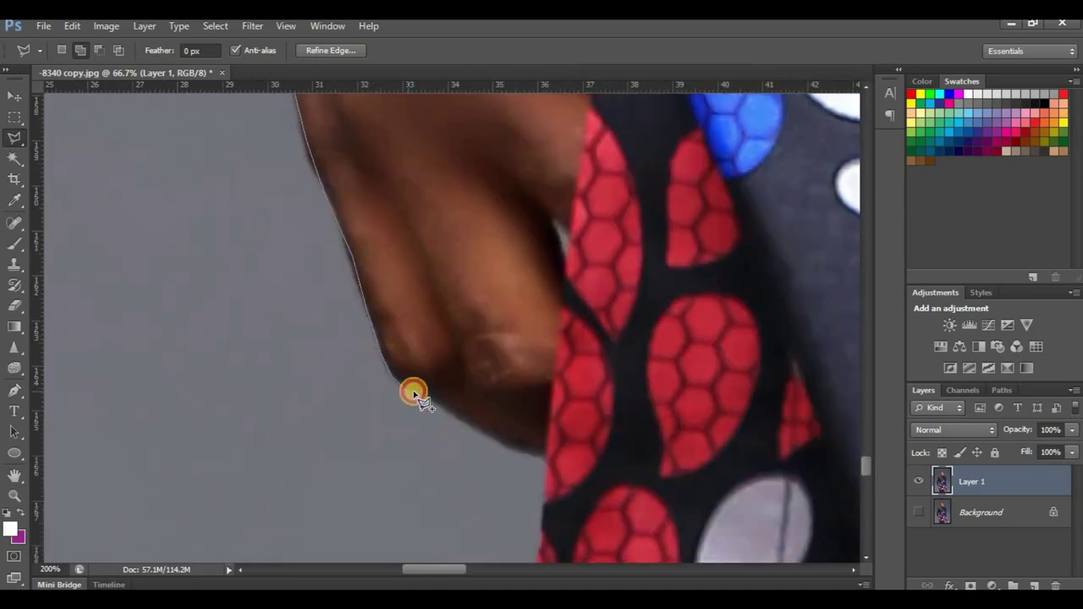
- Continue the lasso outline from the fingers down the tunic's side and around its stepped hem corner, removing the misplaced point
scroll(508, 435, "down", 2)
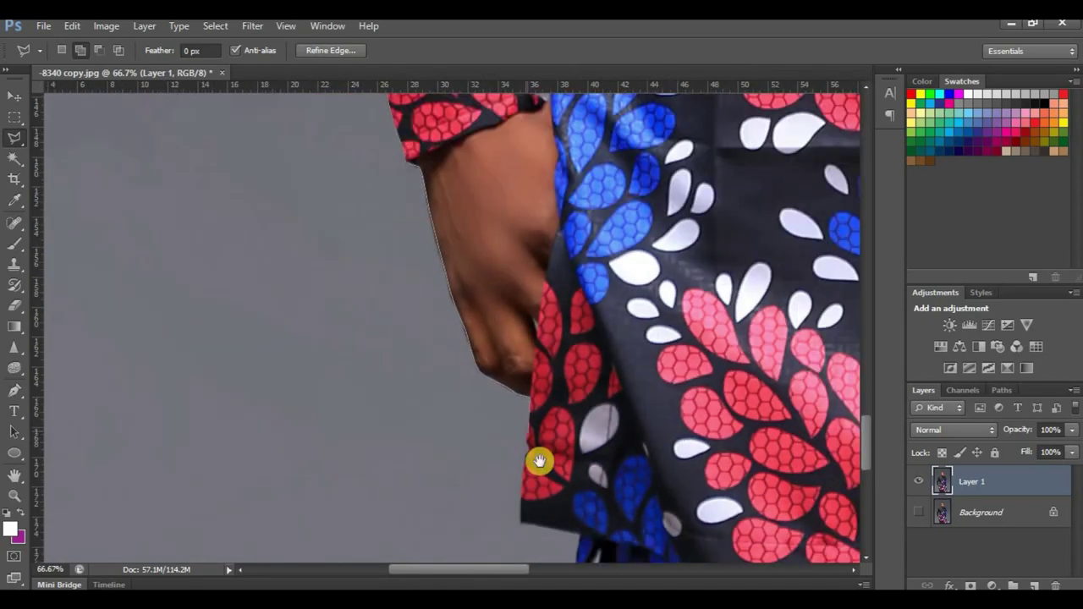
left_click_drag(529, 419, 486, 327)
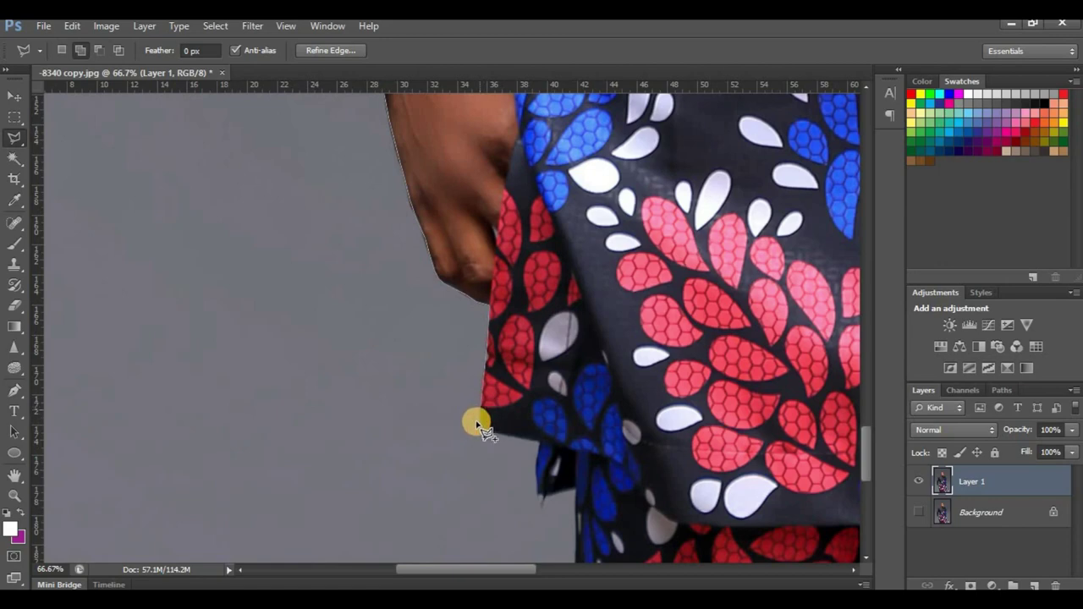
left_click(482, 432)
left_click(531, 439)
left_click(542, 493)
left_click(598, 500)
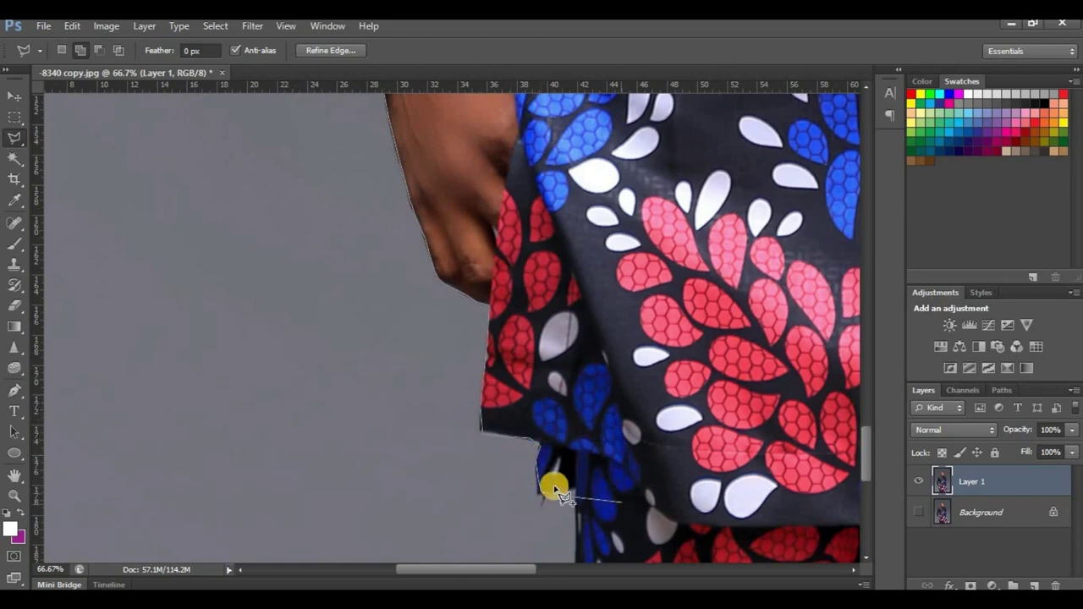
key("Delete")
left_click(574, 488)
- Trace the lasso outline down the outer edge of the trouser leg to just beyond the photo's lower edge
mouse_move(580, 509)
left_mouse_down()
mouse_move(452, 215)
mouse_move(476, 265)
left_mouse_up()
left_click(471, 363)
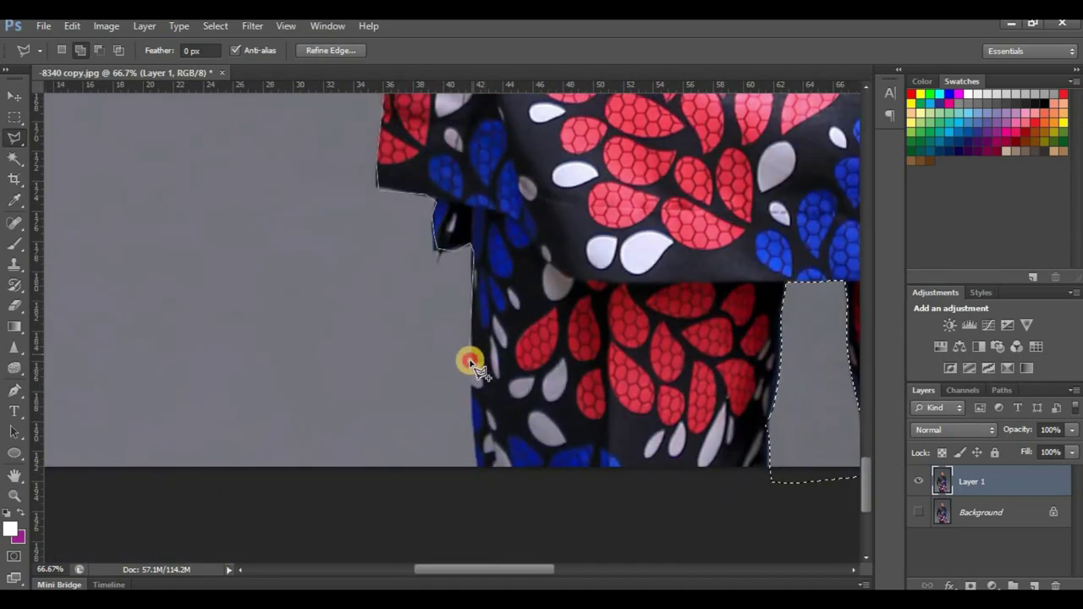
left_click(474, 419)
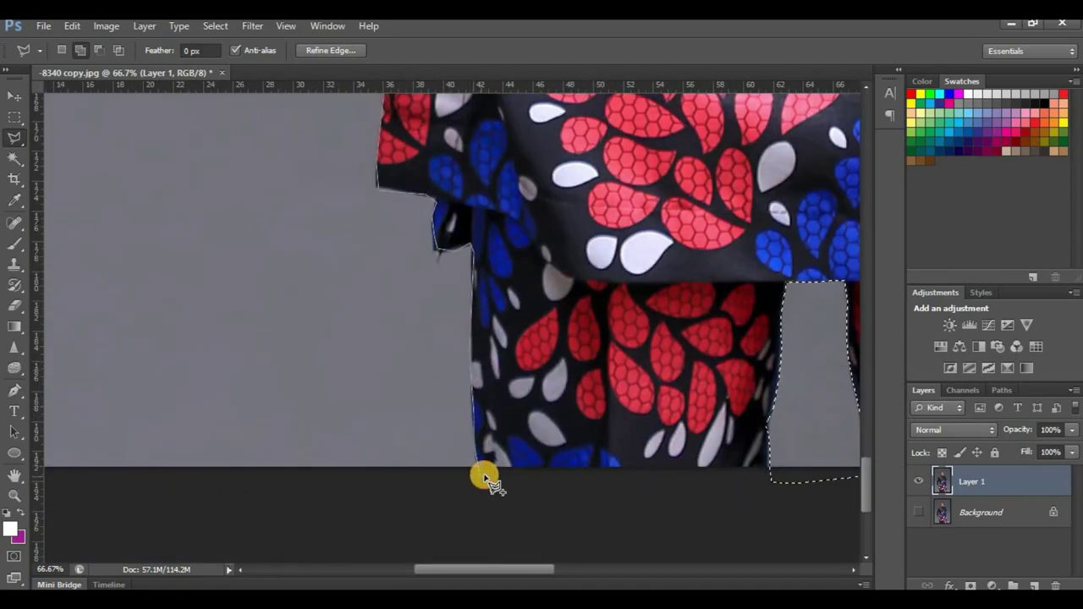
scroll(484, 475, "down", 3)
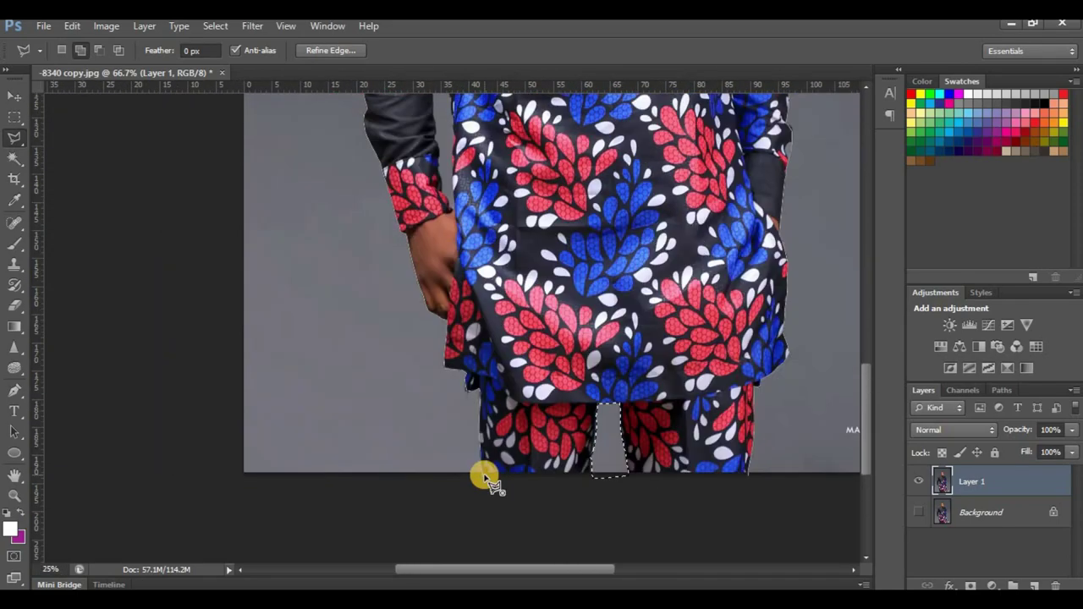
- Loop the lasso outline around the outside of the whole photo and close it at the other trouser leg to select the background
scroll(485, 478, "down", 4)
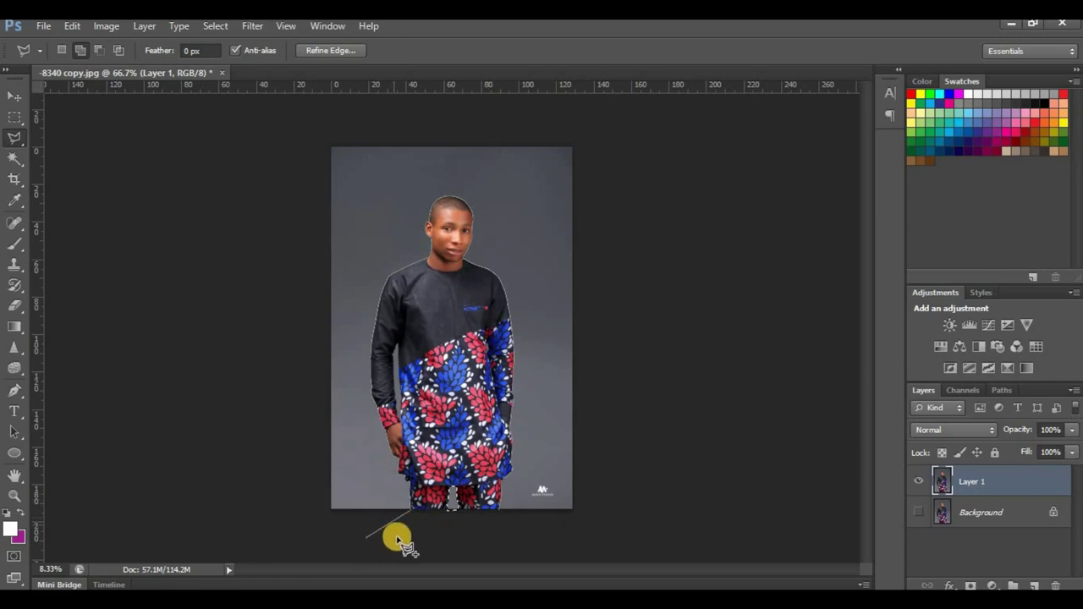
left_click(301, 540)
left_click(247, 455)
left_click(249, 288)
left_click(275, 161)
left_click(337, 127)
left_click(415, 111)
left_click(531, 111)
left_click(642, 123)
left_click(684, 218)
left_click(603, 516)
left_click(539, 534)
scroll(491, 516, "up", 2)
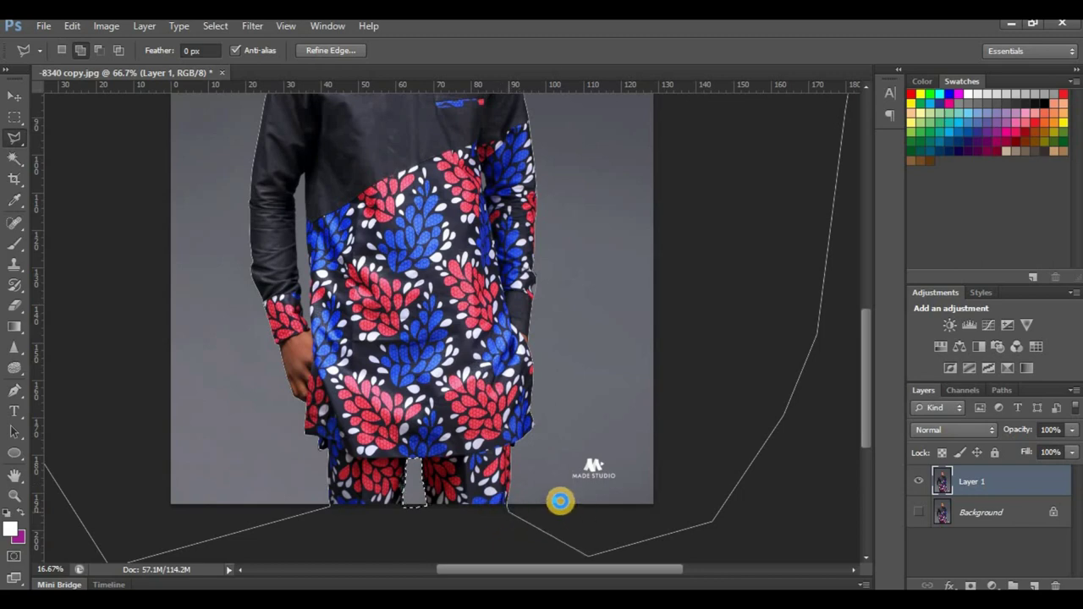
double_click(561, 399)
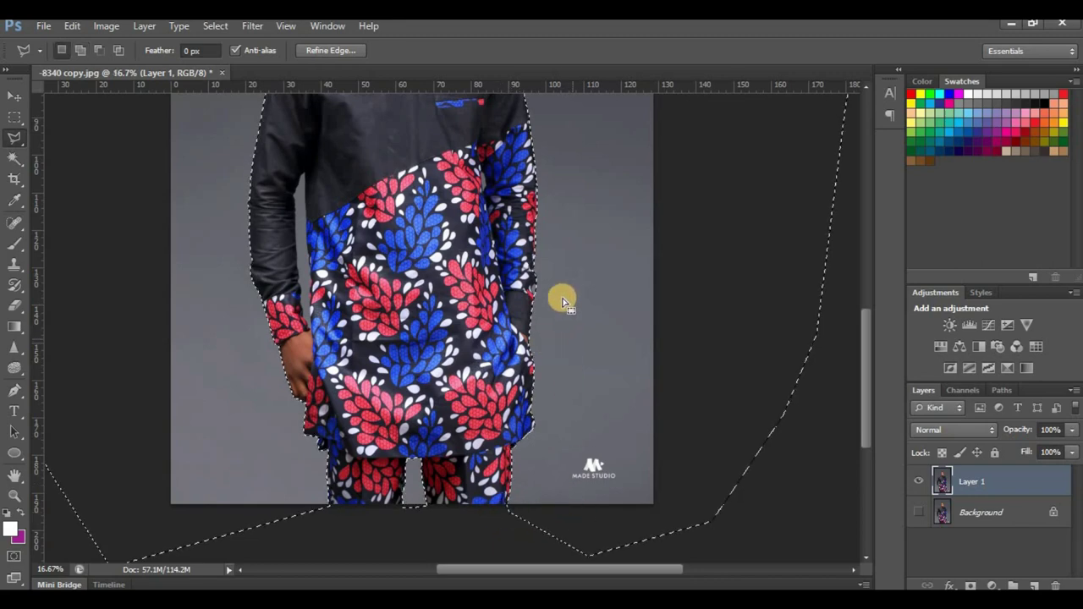
right_click(558, 217)
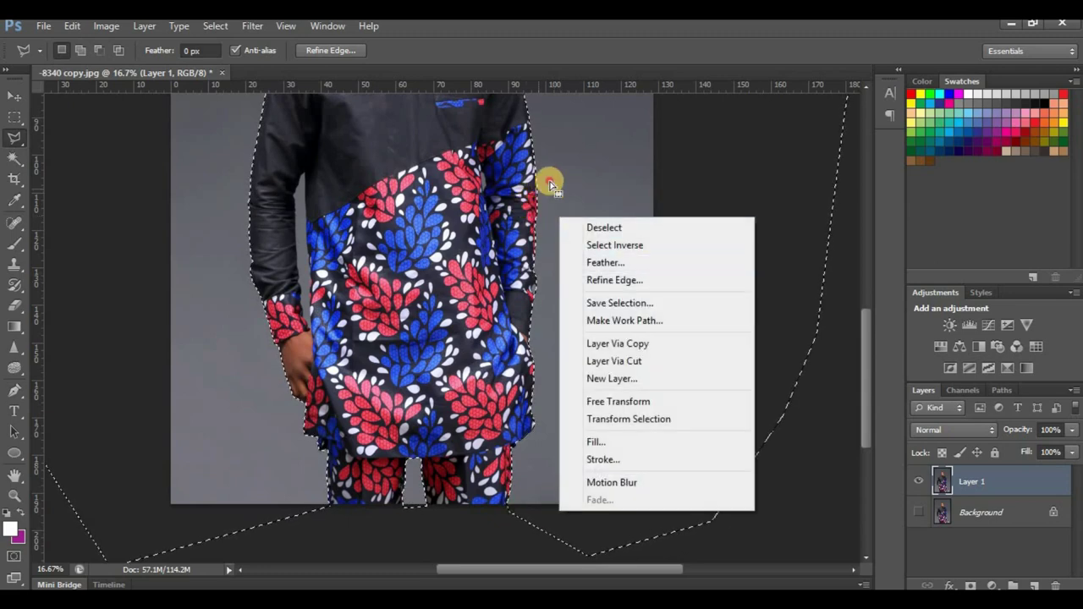
left_click(550, 184)
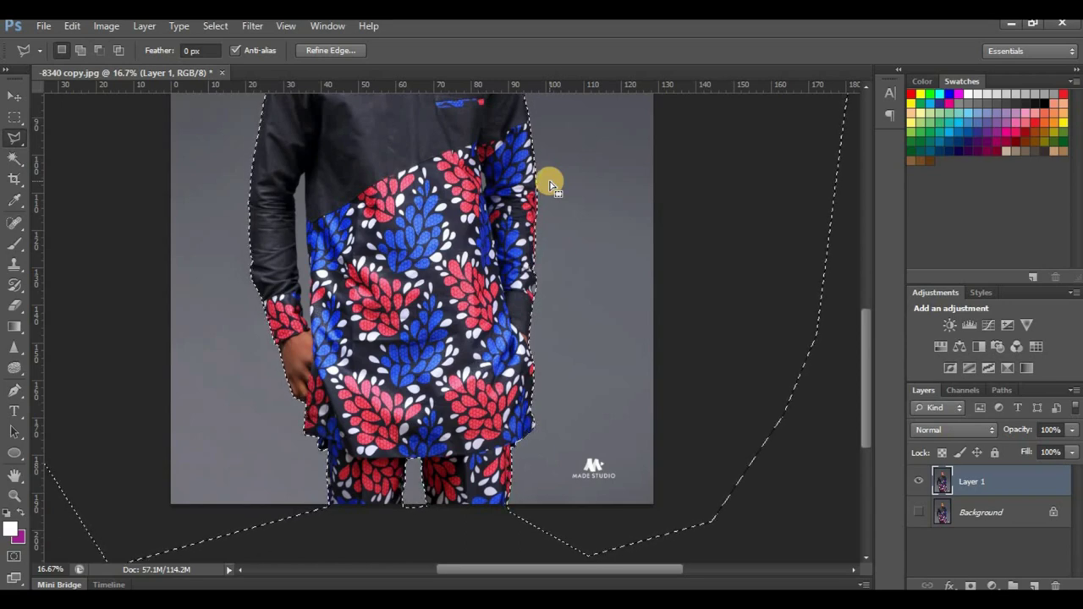
scroll(531, 332, "up", 10)
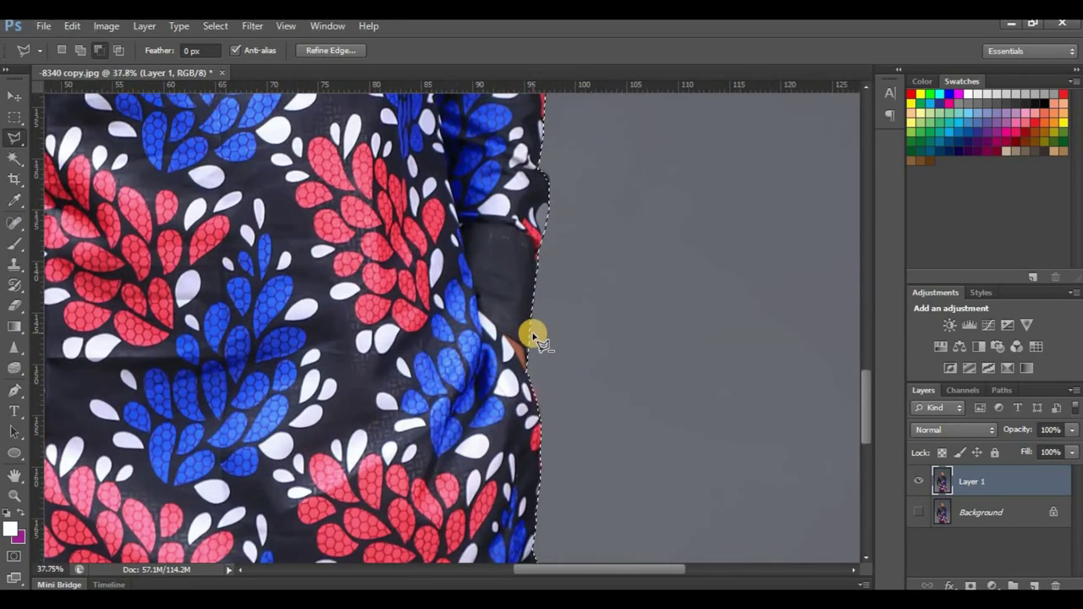
scroll(531, 332, "down", 5)
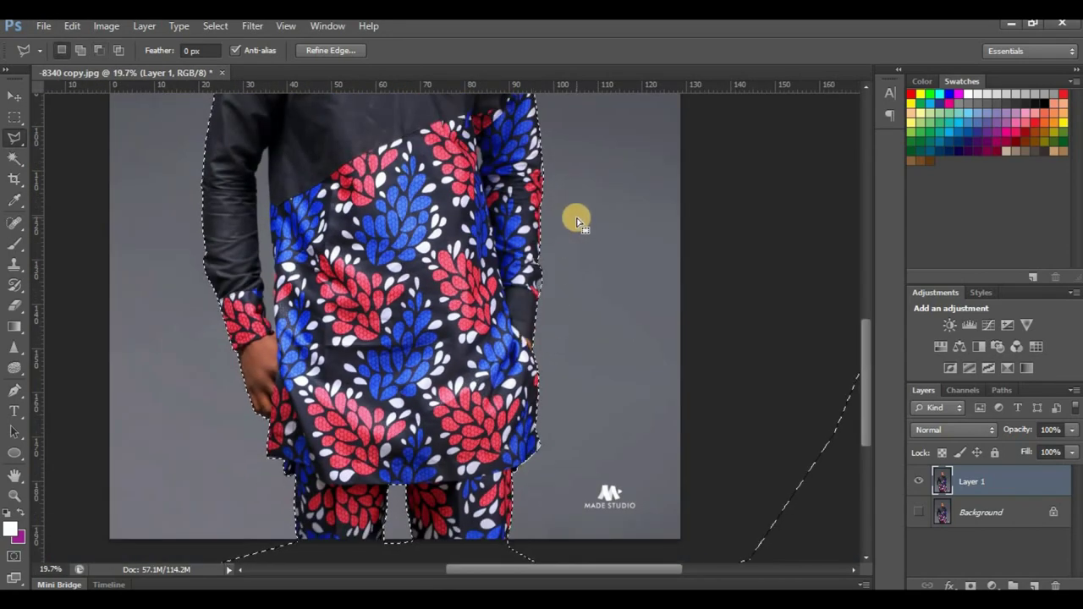
- Feather the background selection and delete the selected grey background from Layer 1
right_click(576, 219)
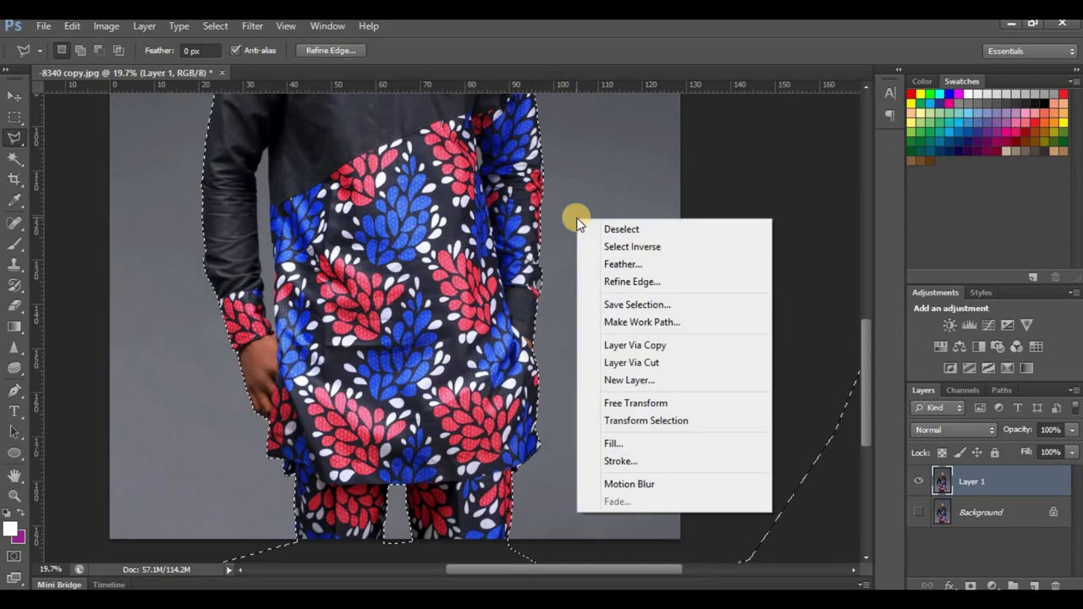
left_click(635, 263)
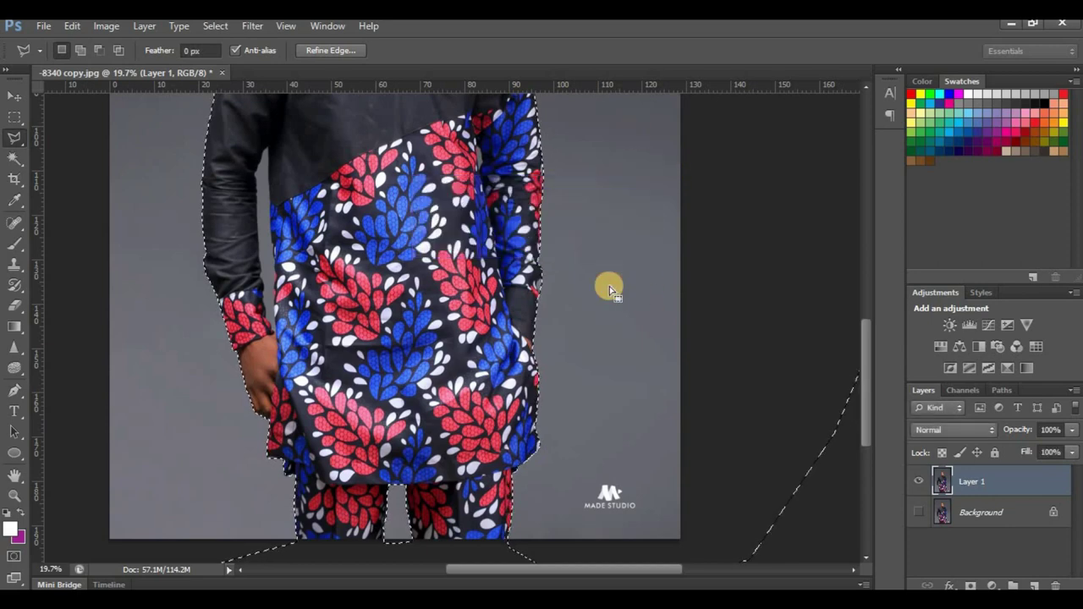
key("Return")
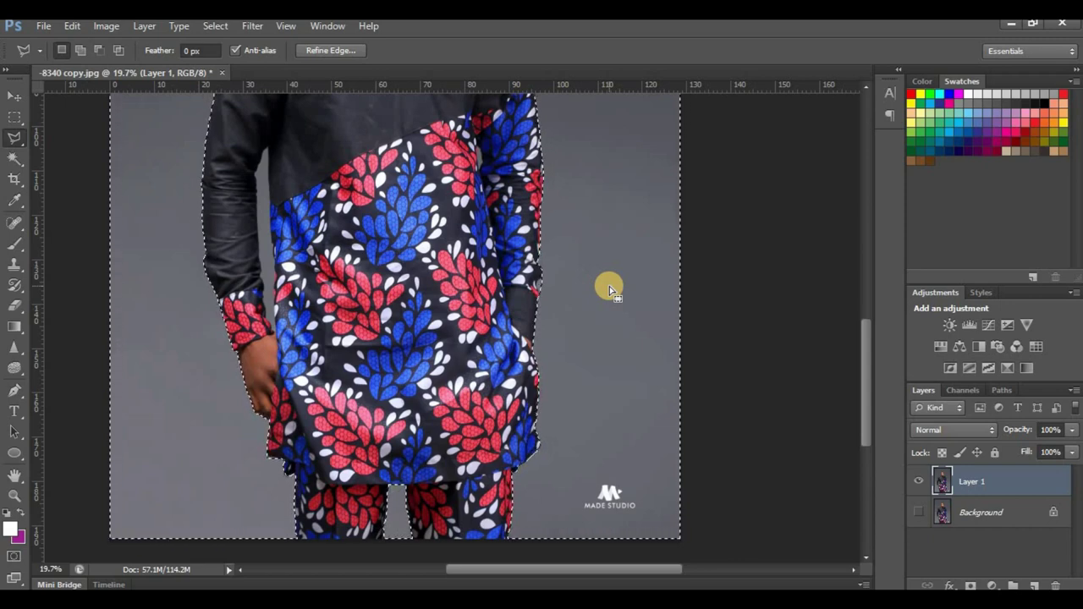
key("Delete")
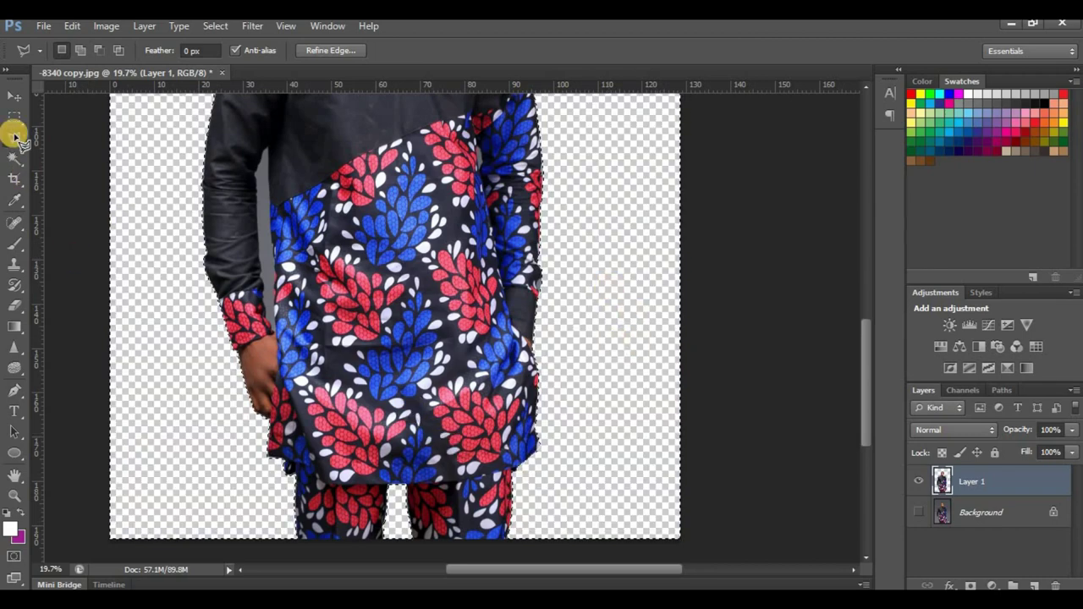
- Deselect the deleted background area and bring the whole cutout into view
key("ctrl+minus")
key("ctrl+minus")
key("ctrl+minus")
key("ctrl+z")
key("ctrl+minus")
key("ctrl+z")
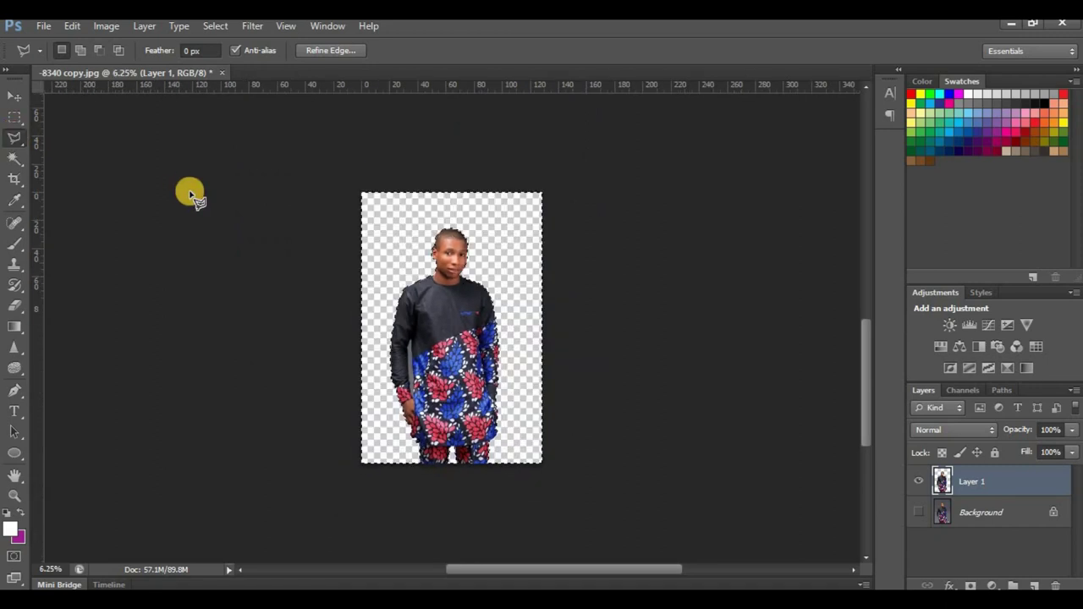
left_click(12, 114)
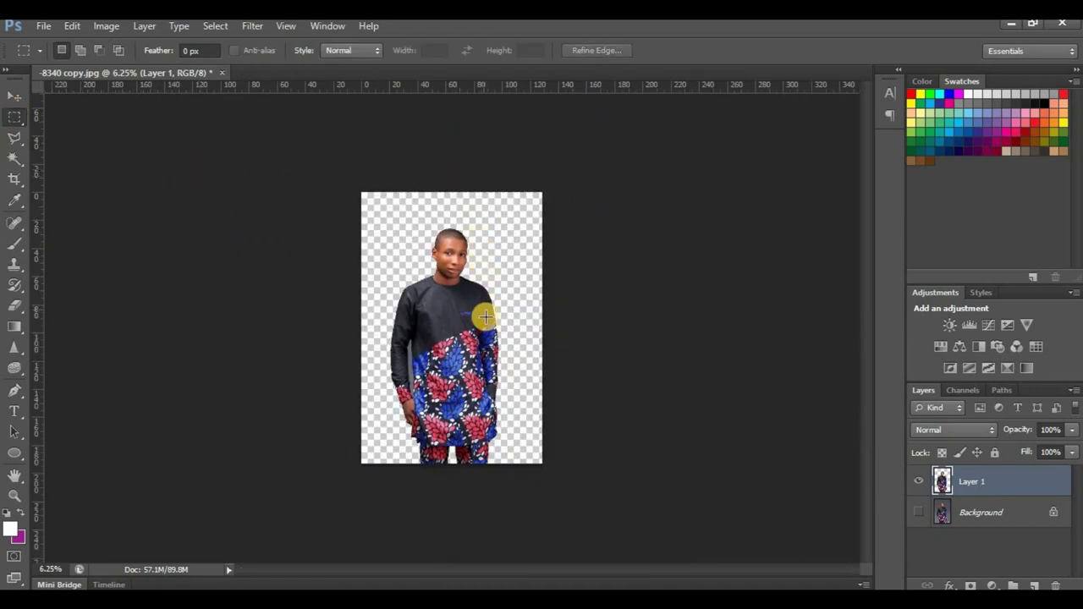
- Select the leftover grey gap between the plain black sleeve and the tunic's side with the Polygonal Lasso
scroll(485, 317, "up", 3)
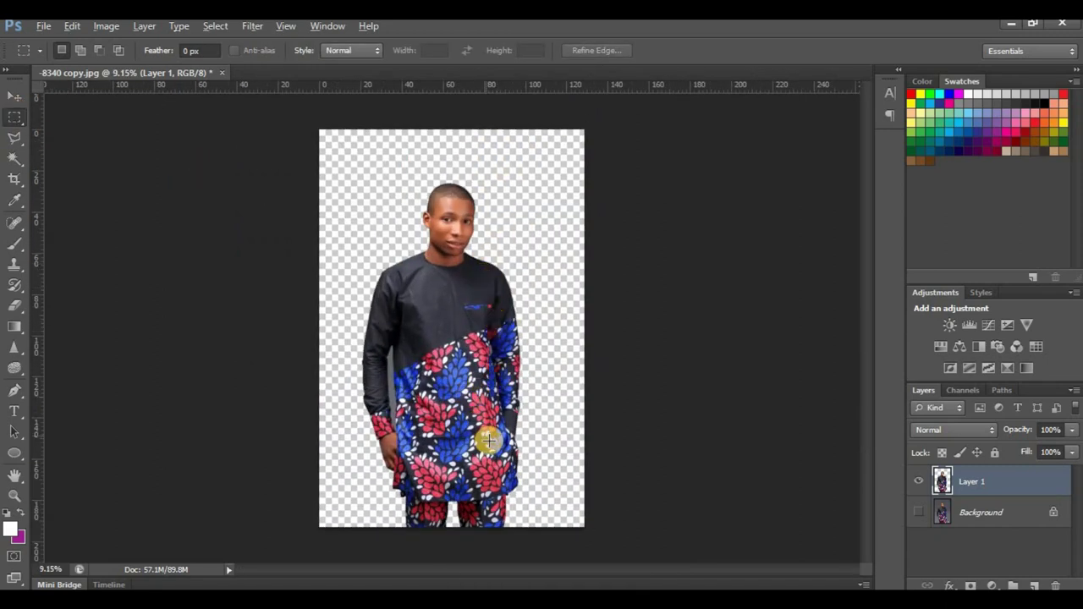
scroll(487, 439, "up", 4)
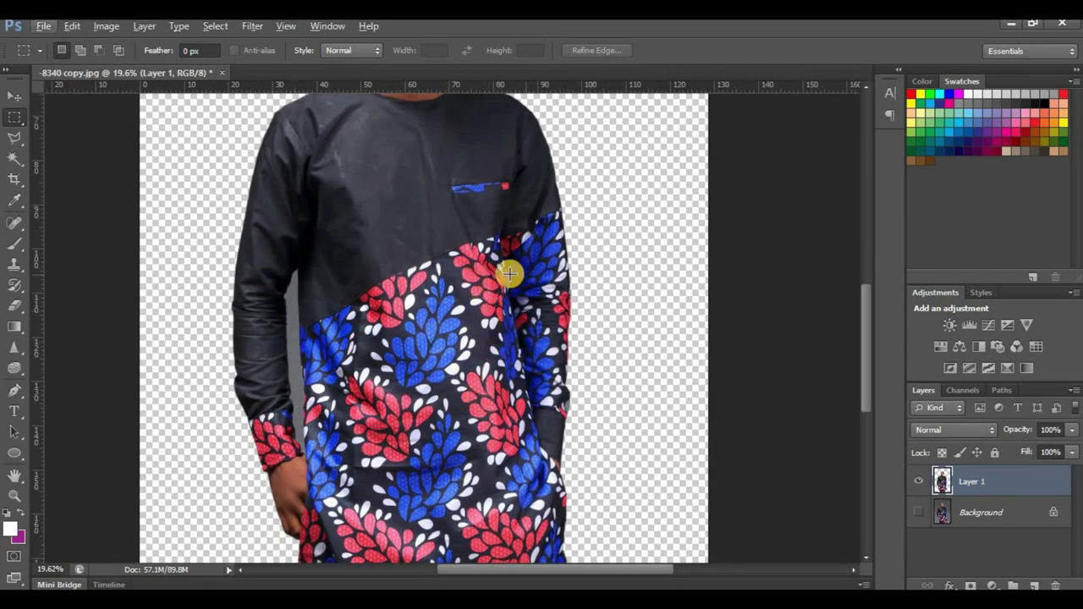
left_click(15, 136)
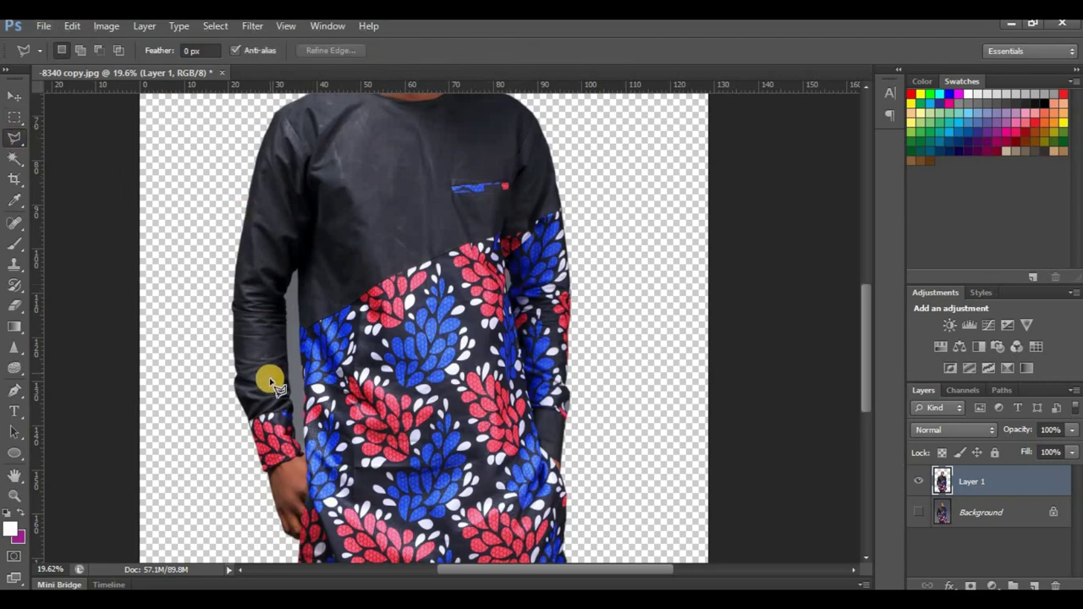
scroll(279, 382, "up", 4)
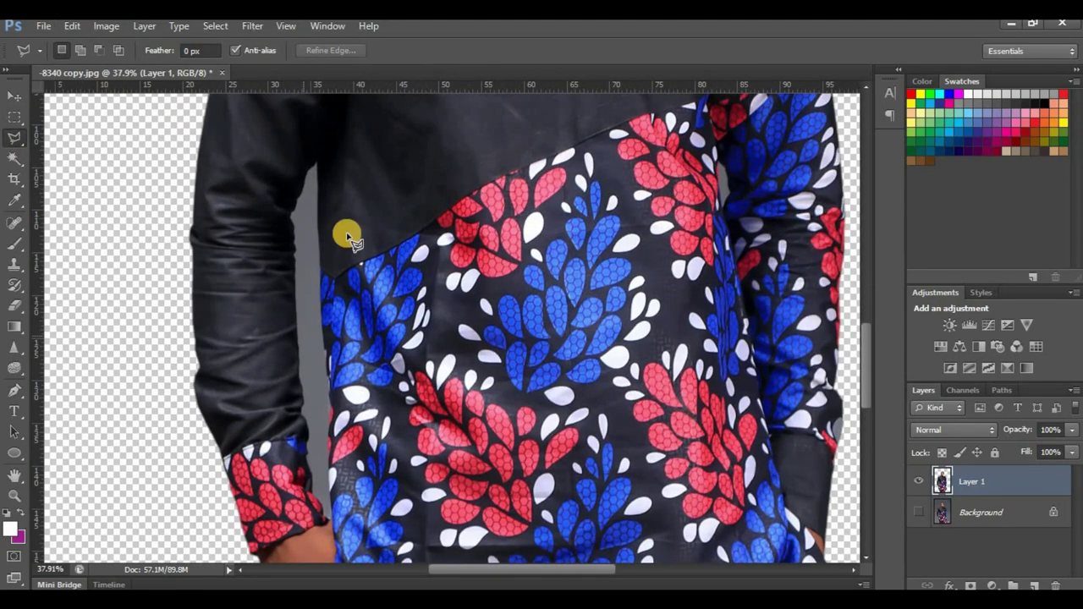
left_click(318, 166)
left_click(320, 262)
left_click(328, 366)
left_click(330, 517)
left_click(309, 479)
left_click(298, 357)
left_click(291, 217)
left_click(313, 168)
left_click(318, 169)
- Feather the sleeve gap selection by 2 pixels and delete the grey inside it, leaving nothing selected
right_click(302, 231)
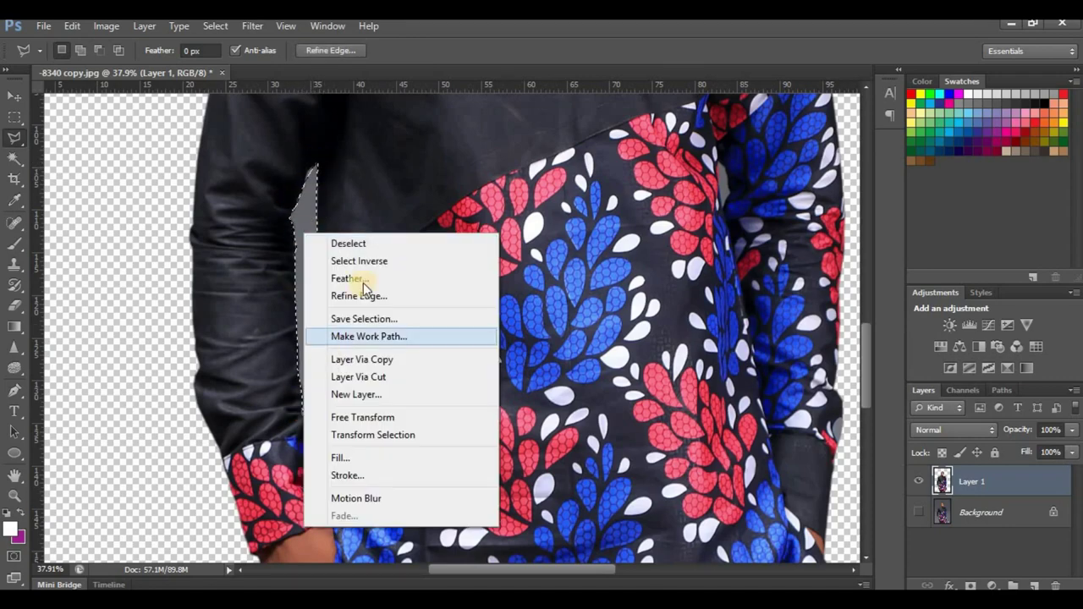
left_click(366, 279)
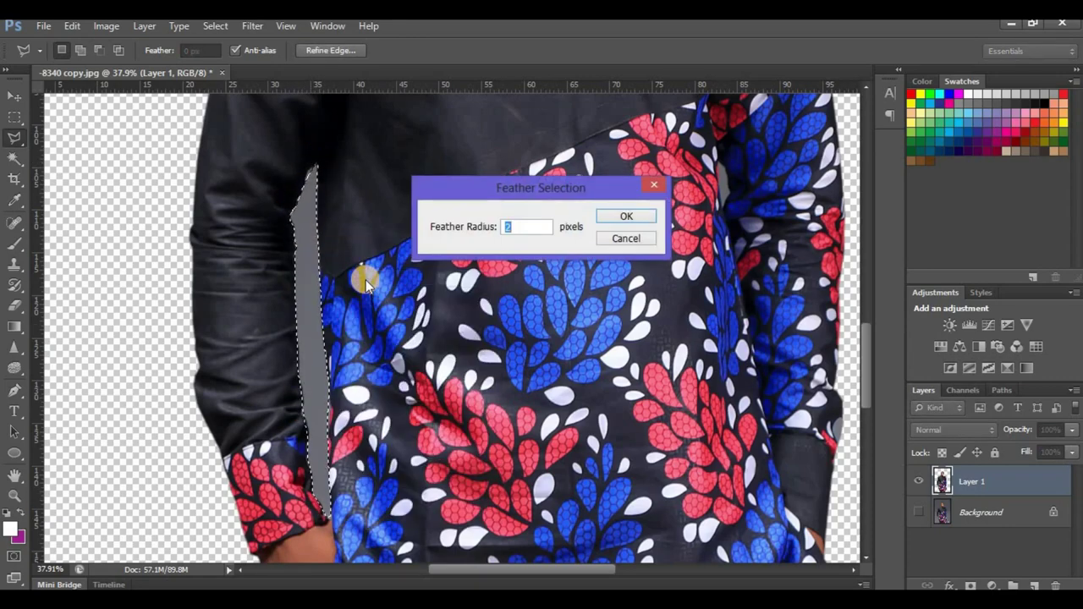
type("2")
key("Return")
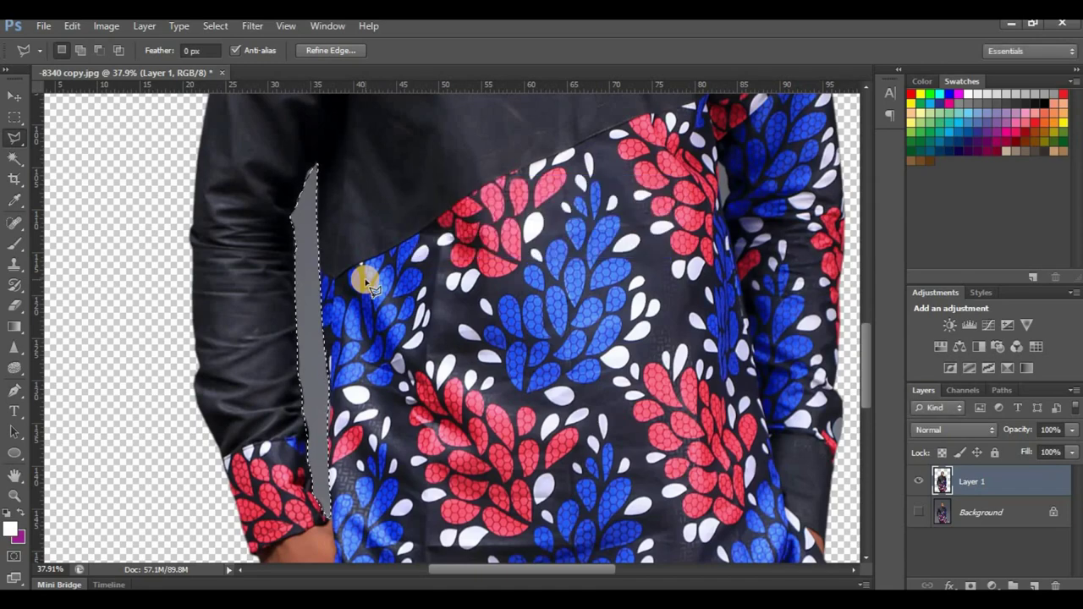
key("Delete")
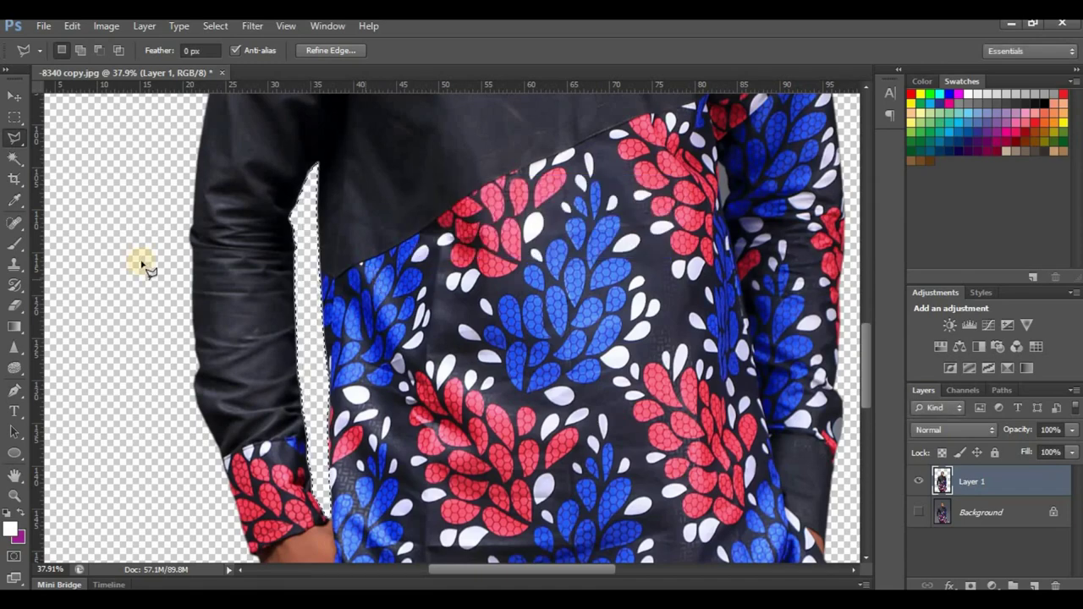
left_click(14, 115)
left_click(323, 305)
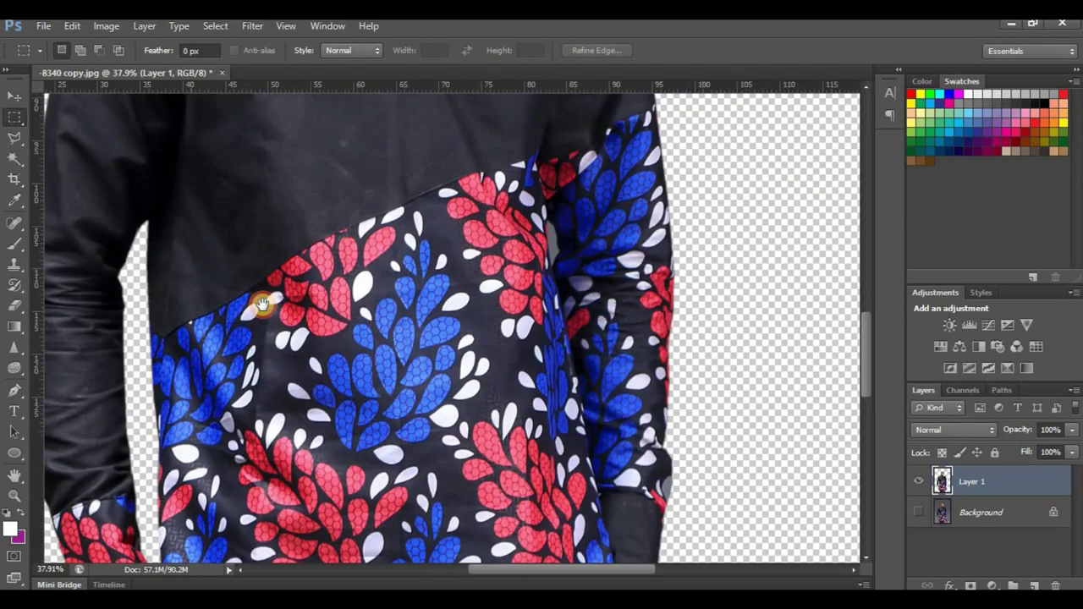
- Select the small grey gap between the tunic and the patterned sleeve with the Polygonal Lasso
left_click_drag(263, 304, 168, 293)
mouse_move(436, 267)
left_mouse_down()
mouse_move(338, 287)
mouse_move(324, 349)
left_mouse_up()
key("ctrl+plus")
key("ctrl+plus")
key("ctrl+plus")
mouse_move(174, 232)
left_mouse_down()
mouse_move(223, 345)
mouse_move(279, 431)
left_mouse_up()
left_click(12, 138)
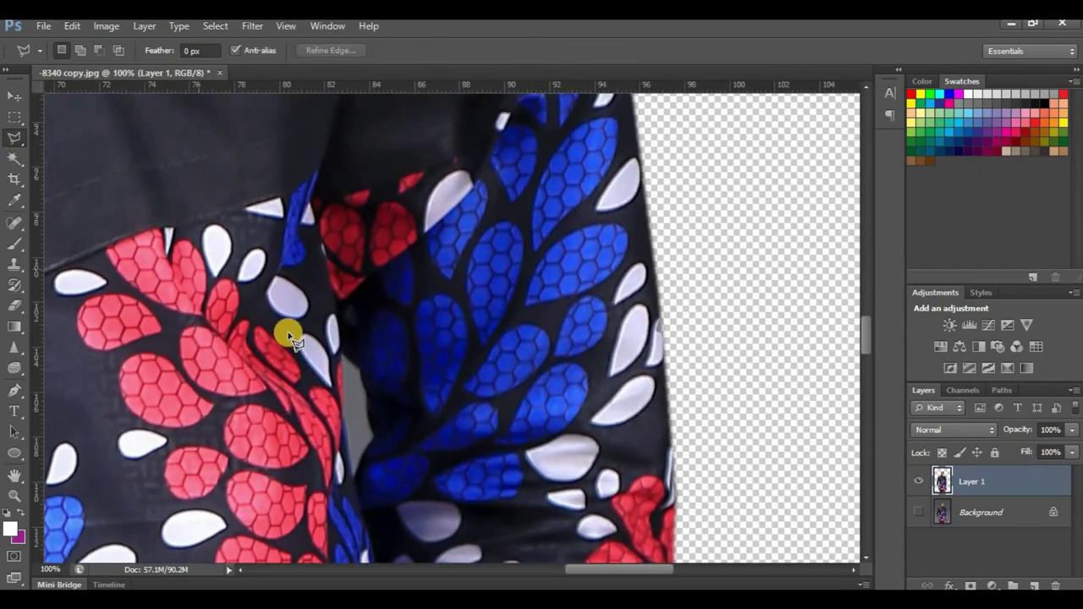
left_click(343, 359)
left_click(368, 405)
left_click(362, 468)
left_click(343, 366)
- Delete the grey inside the small gap by the patterned sleeve and clear the selection
key("Delete")
key("ctrl+minus")
key("ctrl+minus")
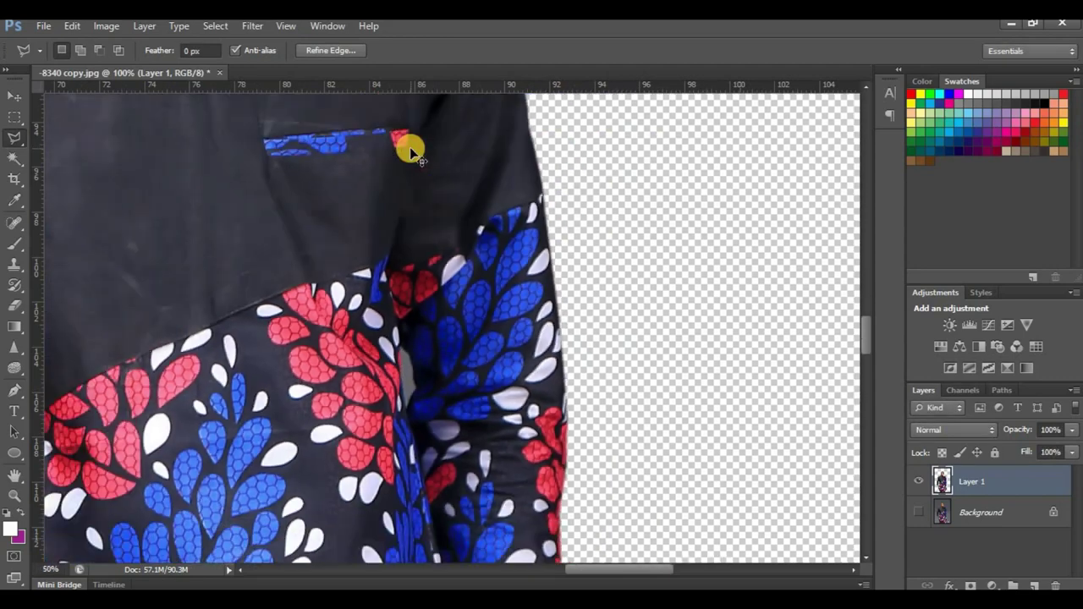
key("ctrl+minus")
key("ctrl+minus")
key("ctrl+minus")
key("ctrl+minus")
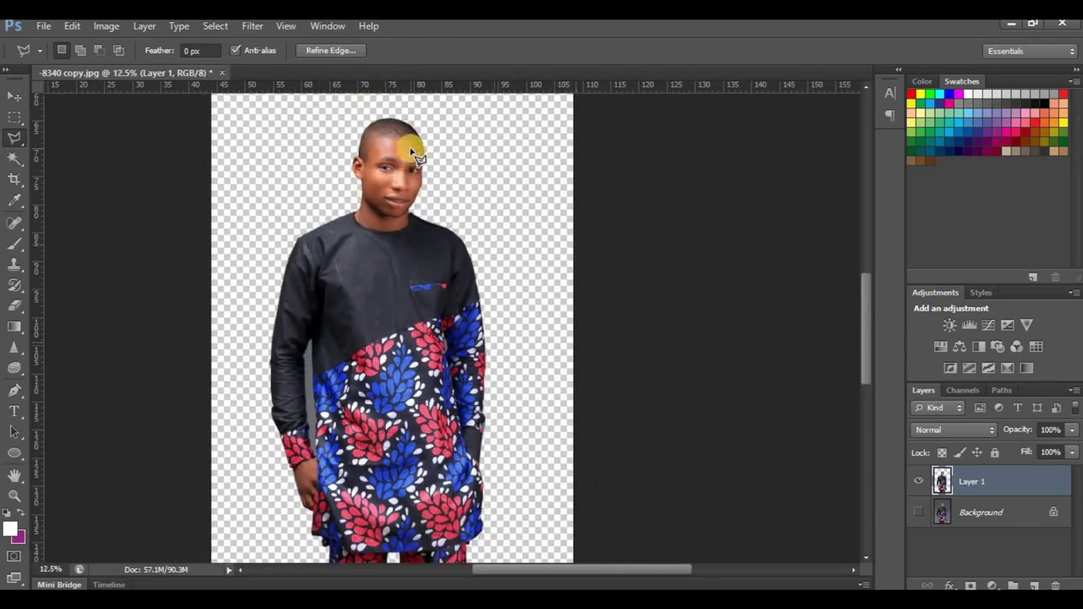
key("ctrl+minus")
left_click(16, 117)
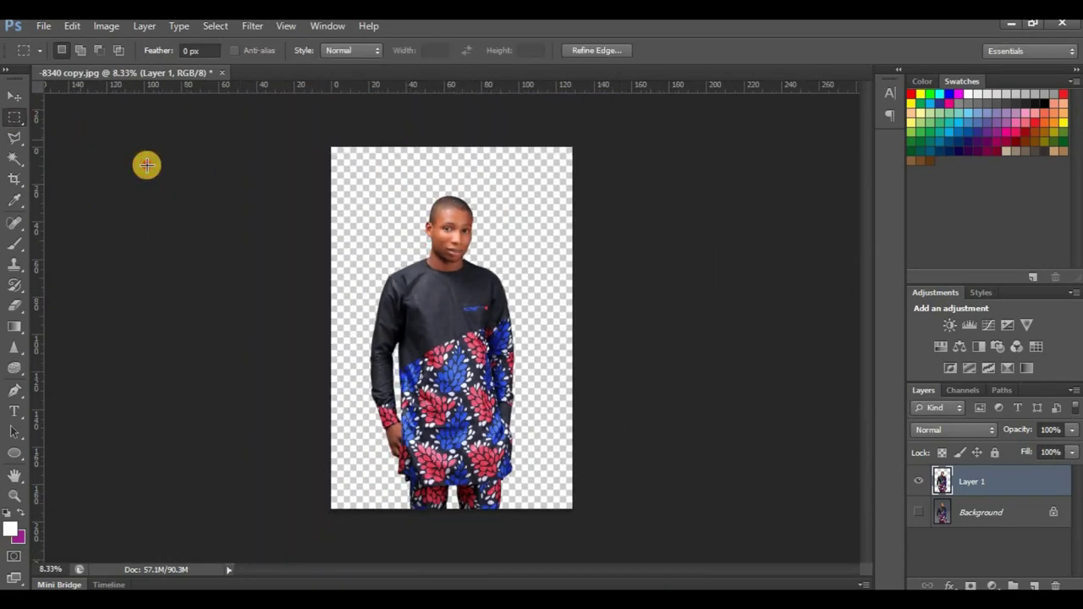
left_click(16, 94)
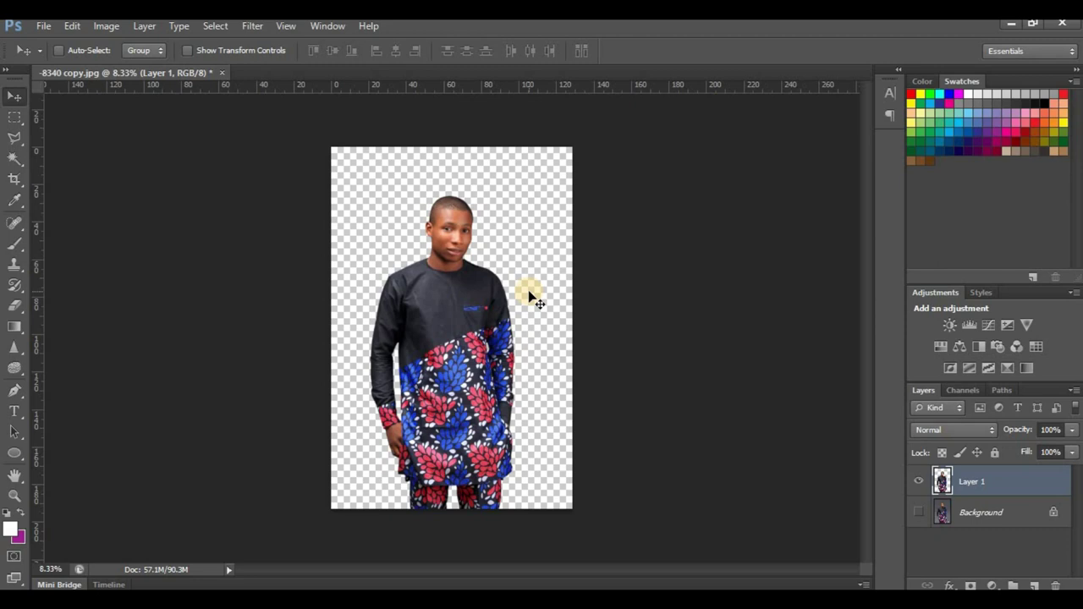
- Save the cutout as a JPEG copy named 1 in New folder (5) at quality 11, declining to replace the existing file
key("ctrl+shift+s")
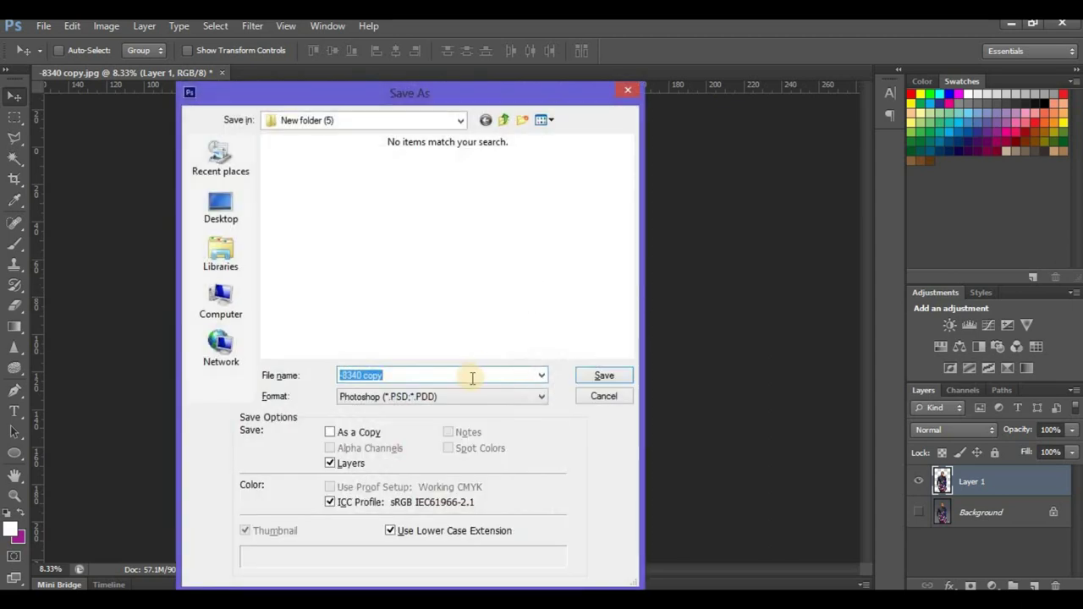
left_click(456, 397)
left_click(385, 493)
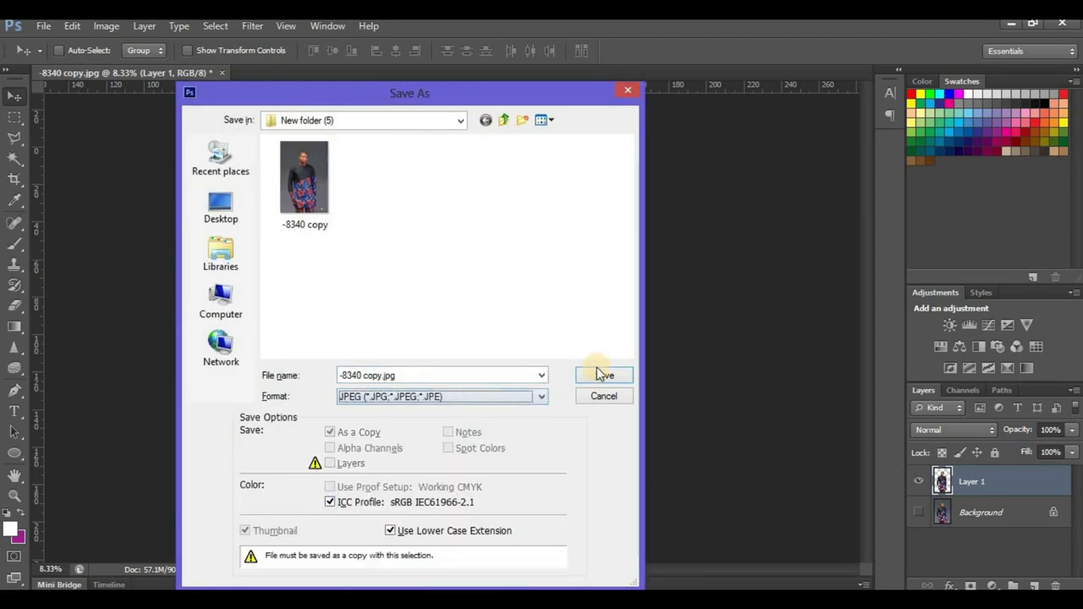
left_click(617, 376)
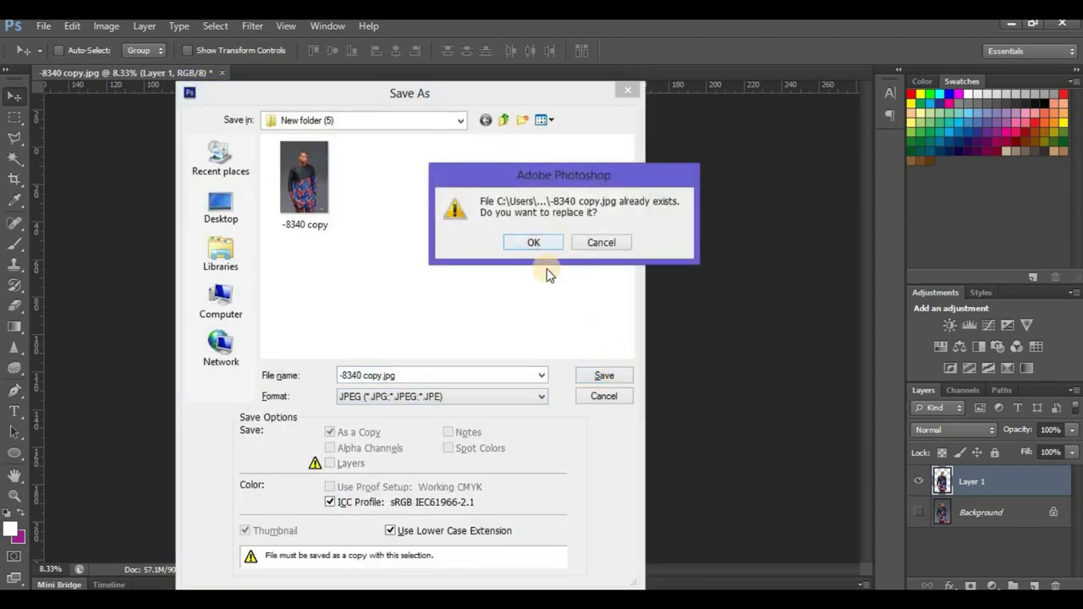
left_click(601, 242)
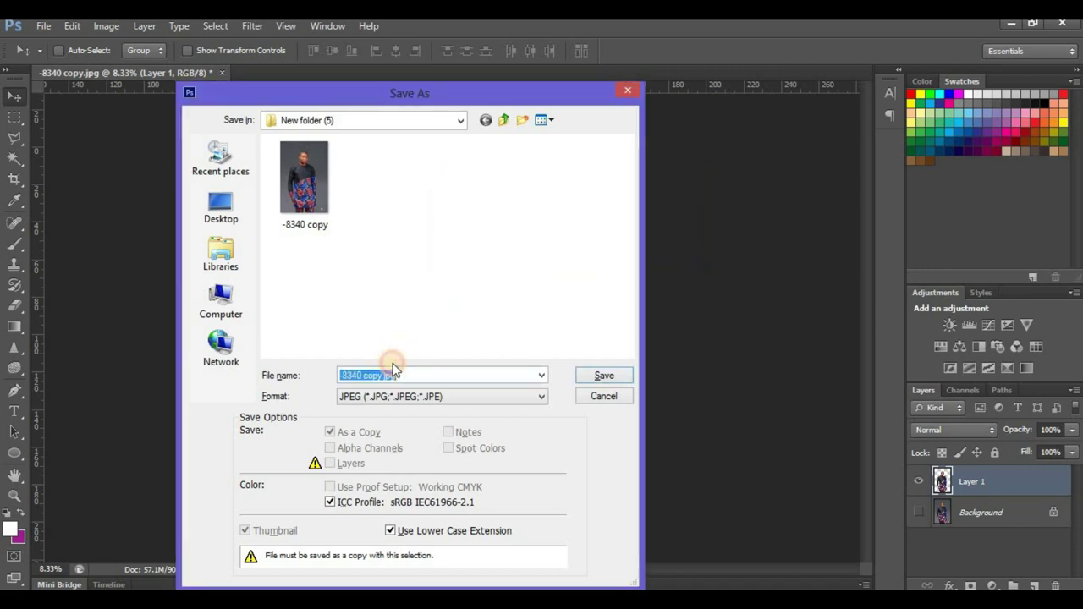
type("1")
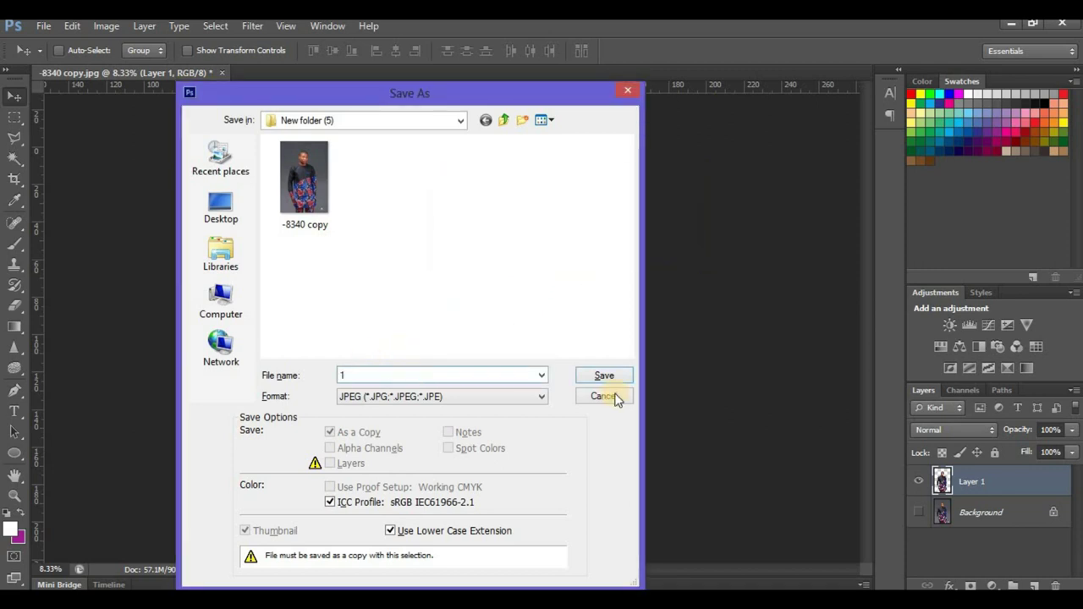
left_click(470, 396)
scroll(415, 423, "up", 3)
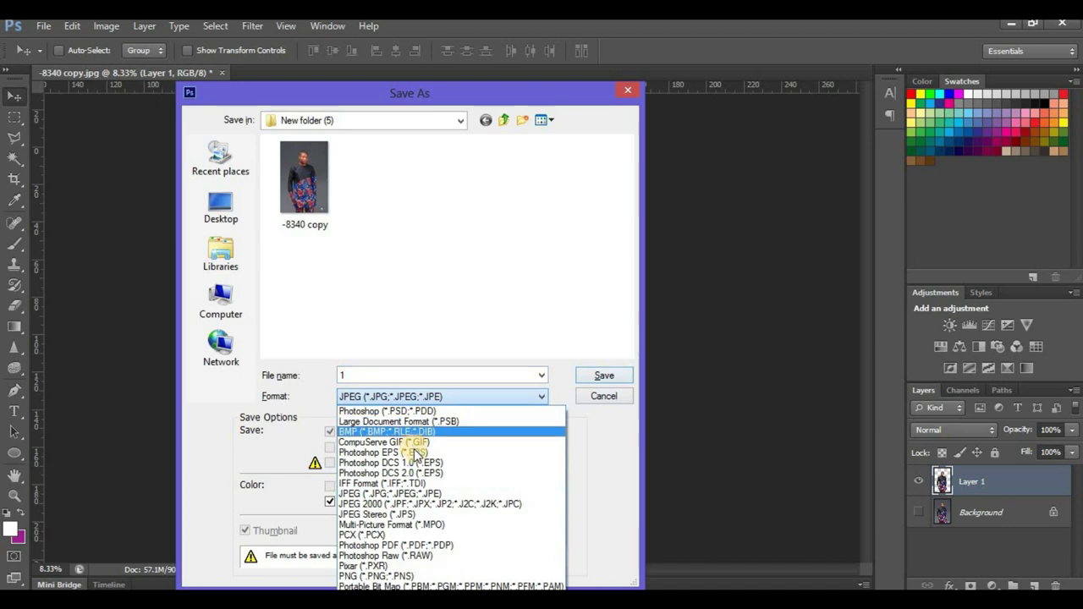
left_click(433, 493)
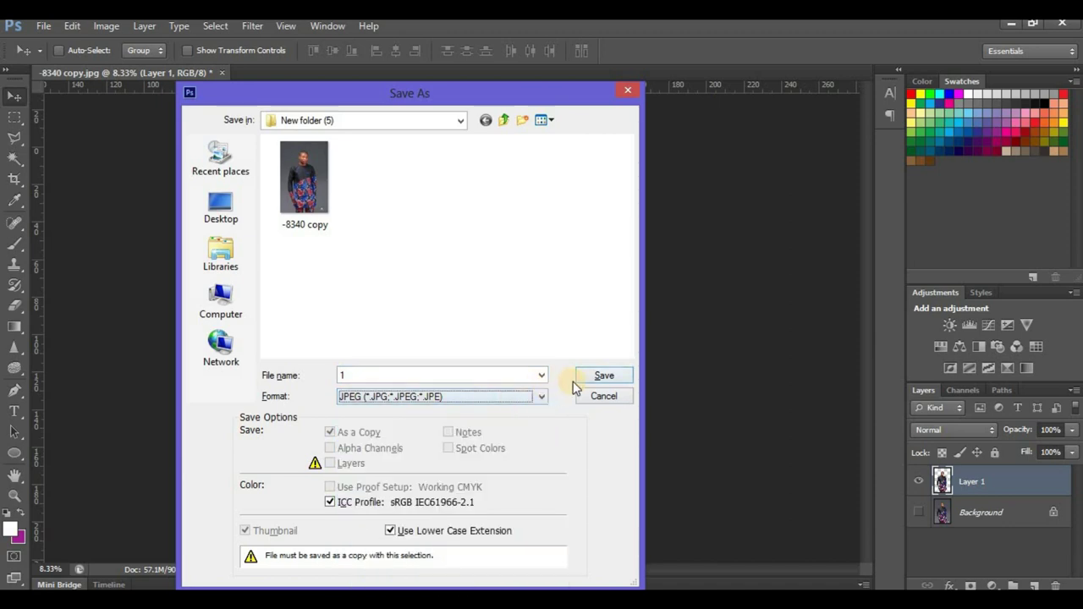
left_click(604, 375)
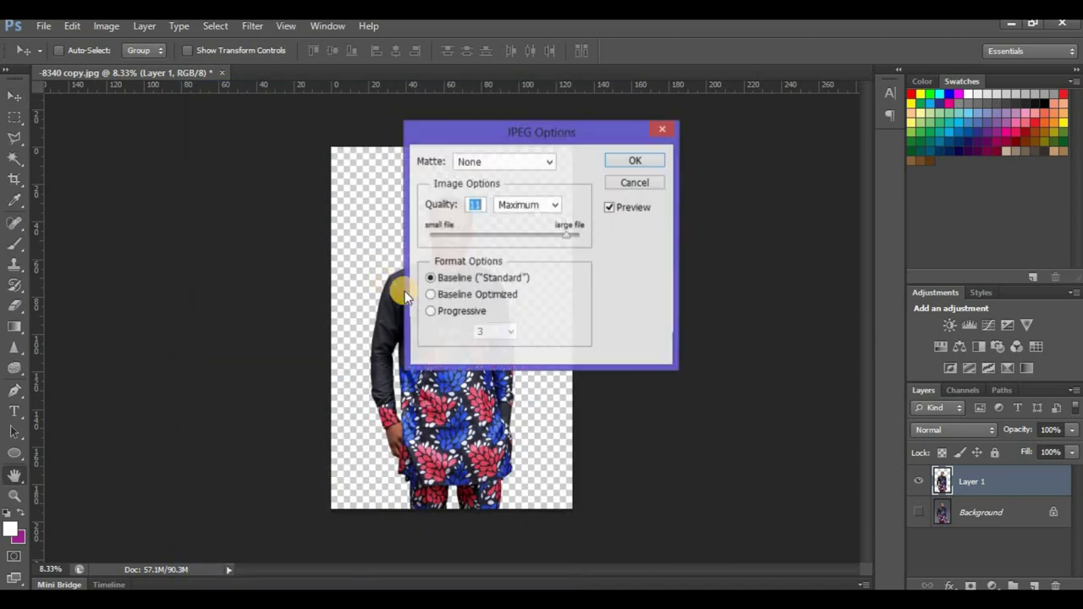
key("Return")
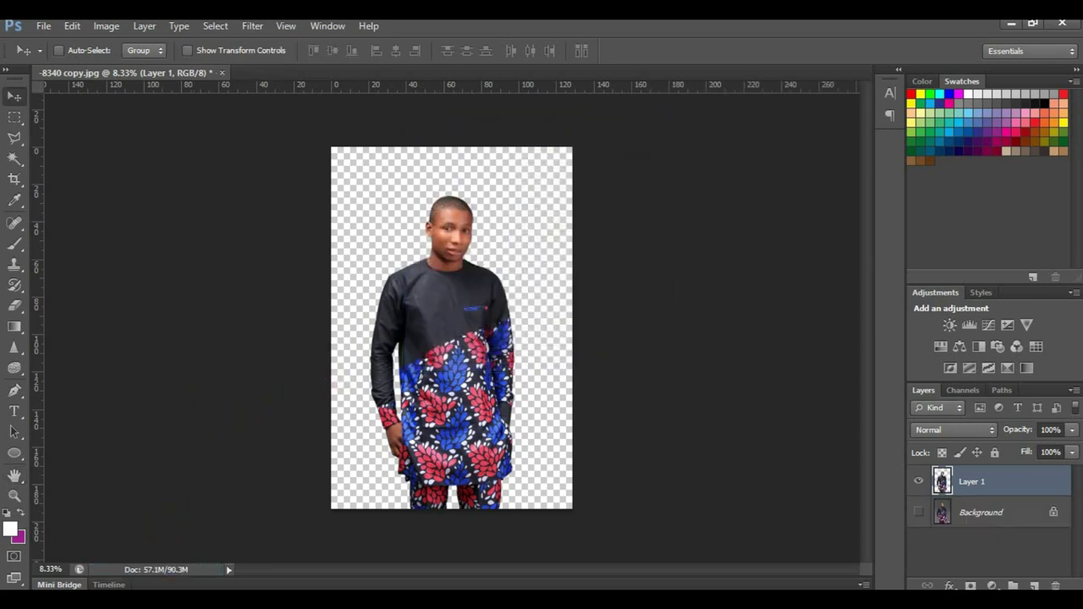
- Switch to New folder (5), open image 1 in Windows Photo Viewer and examine its background and edges up close
left_click(342, 599)
double_click(241, 212)
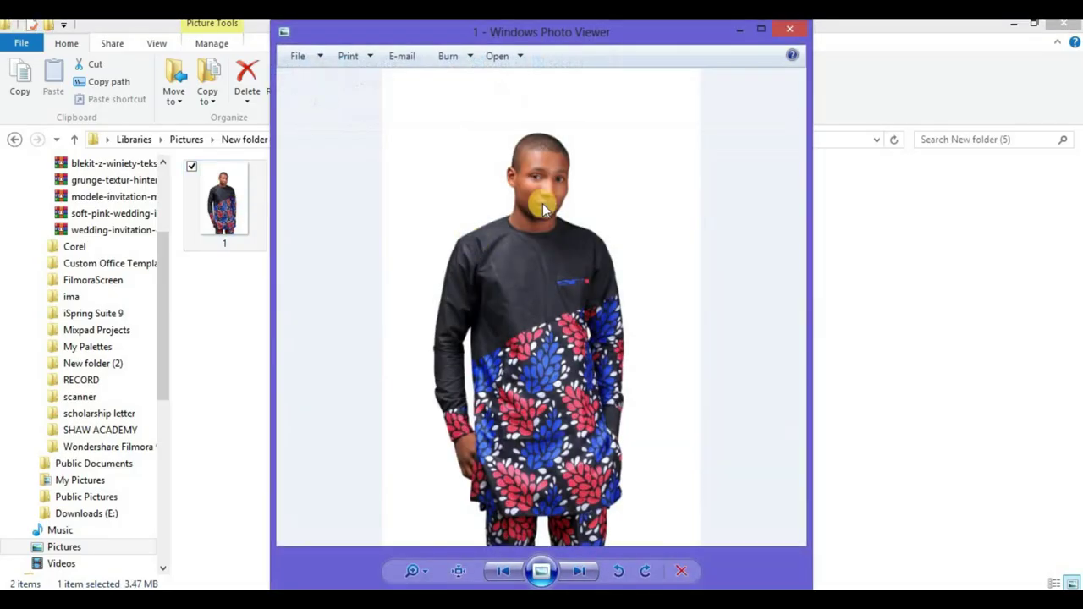
left_click(760, 28)
scroll(471, 211, "up", 5)
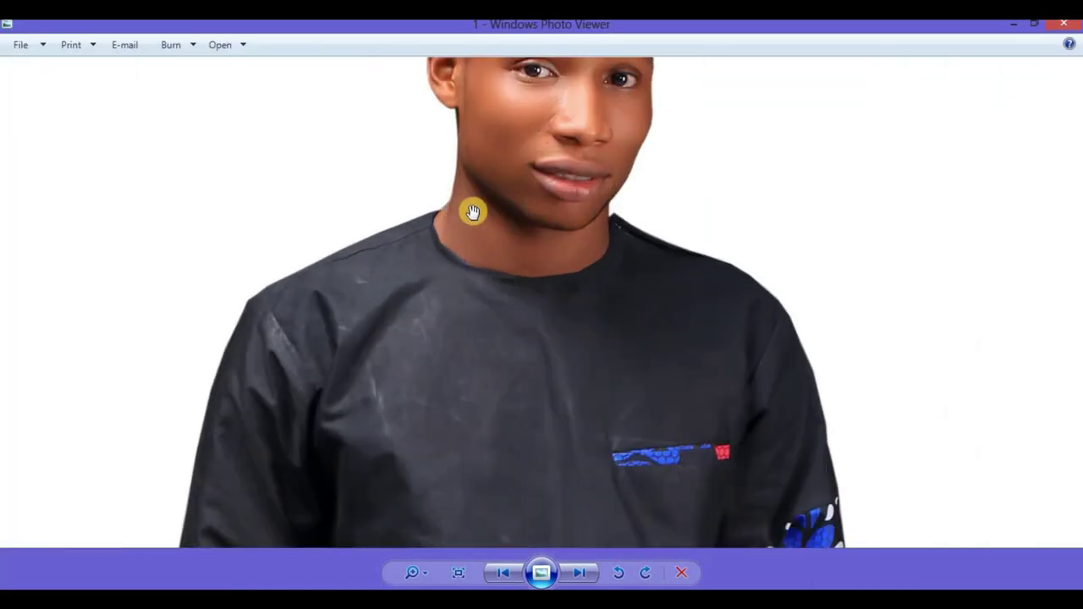
scroll(472, 216, "down", 5)
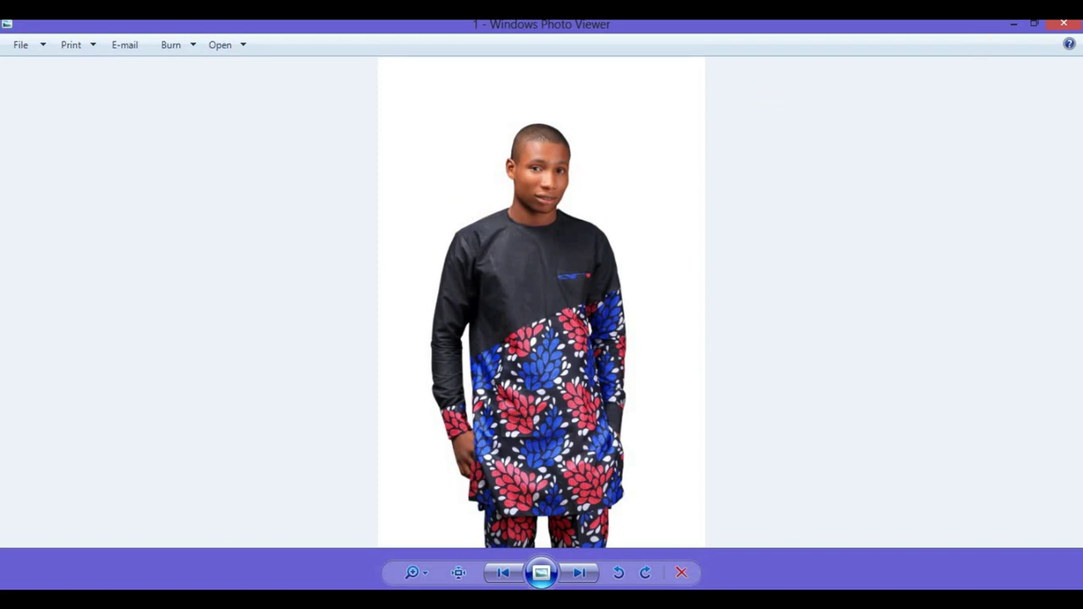
left_click(1063, 23)
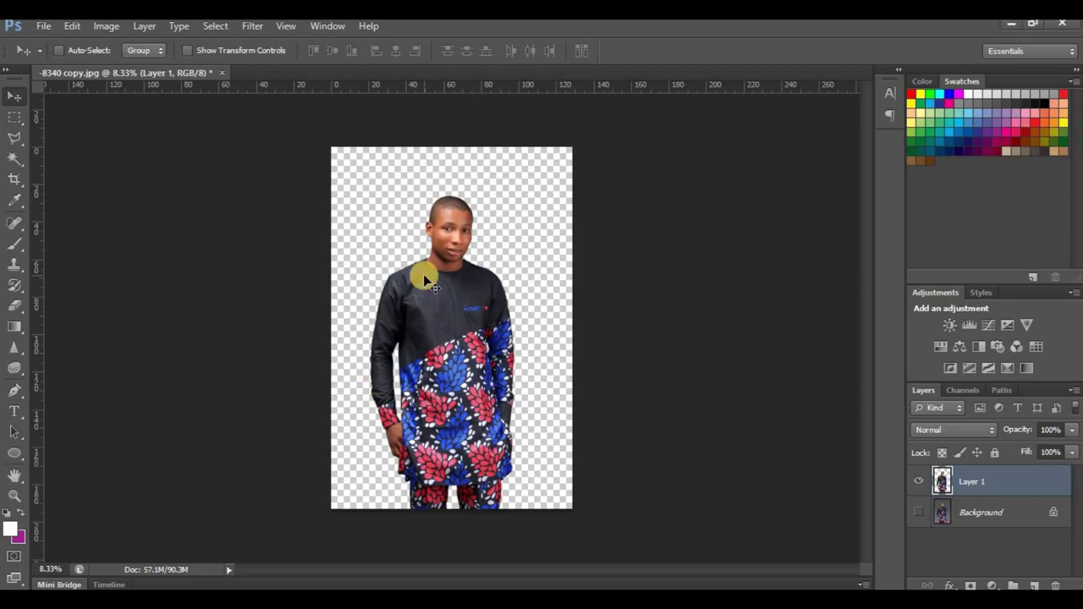
- Back in Photoshop, save the cutout as PNG under the name -8340 copy with Smallest / Slow compression and no interlacing
key("ctrl+shift+s")
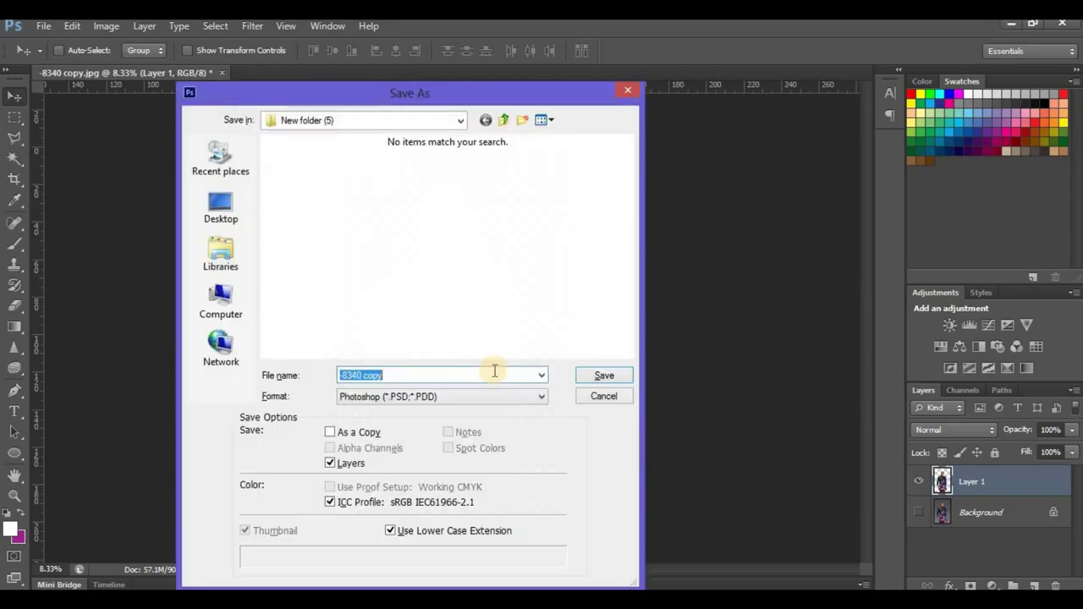
left_click(496, 396)
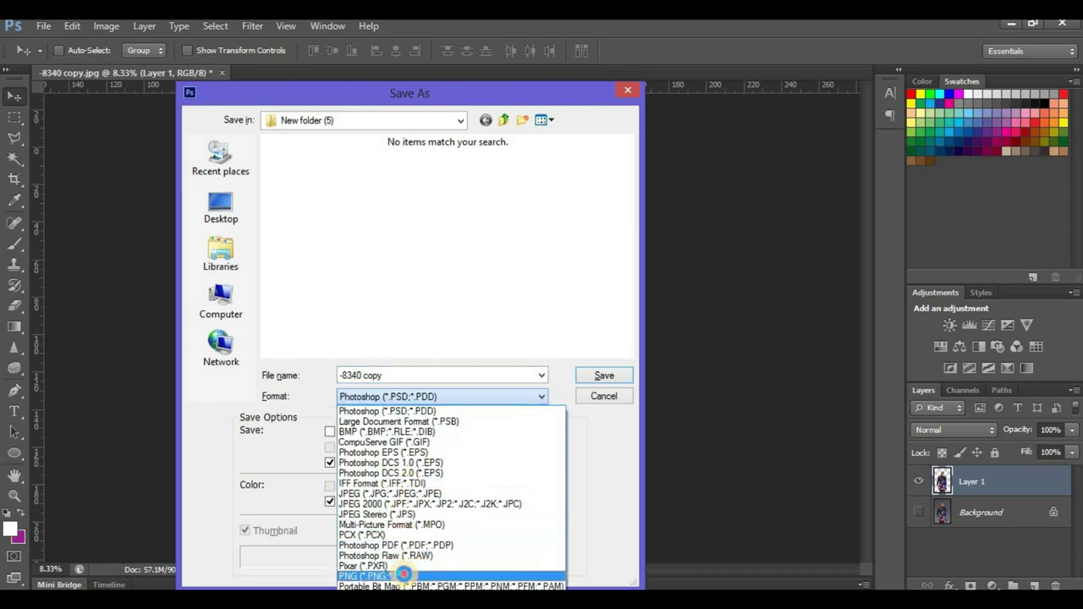
left_click(377, 575)
left_click(605, 377)
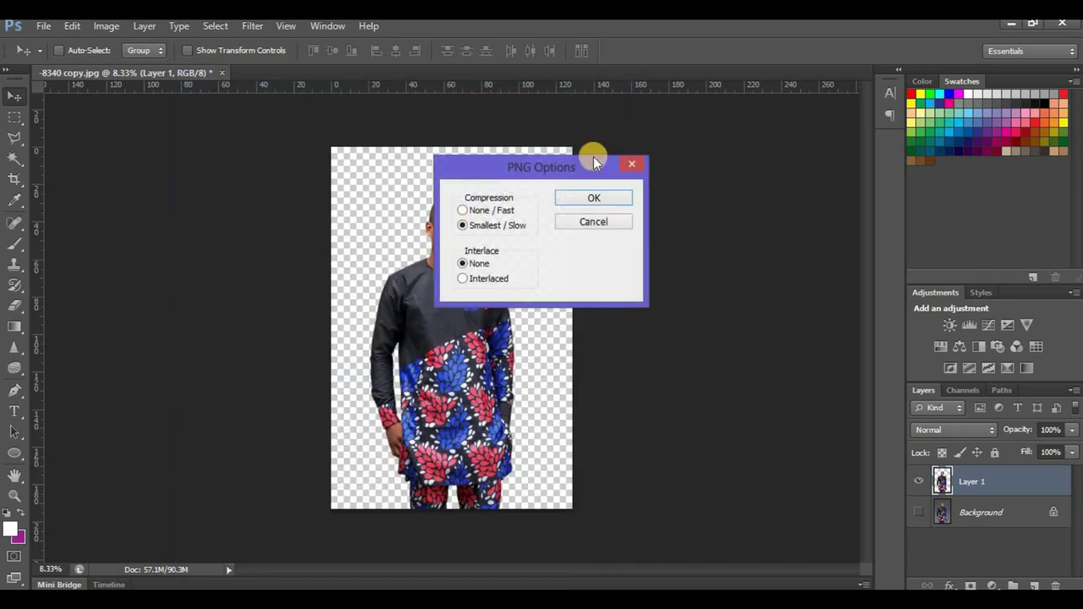
left_click(595, 197)
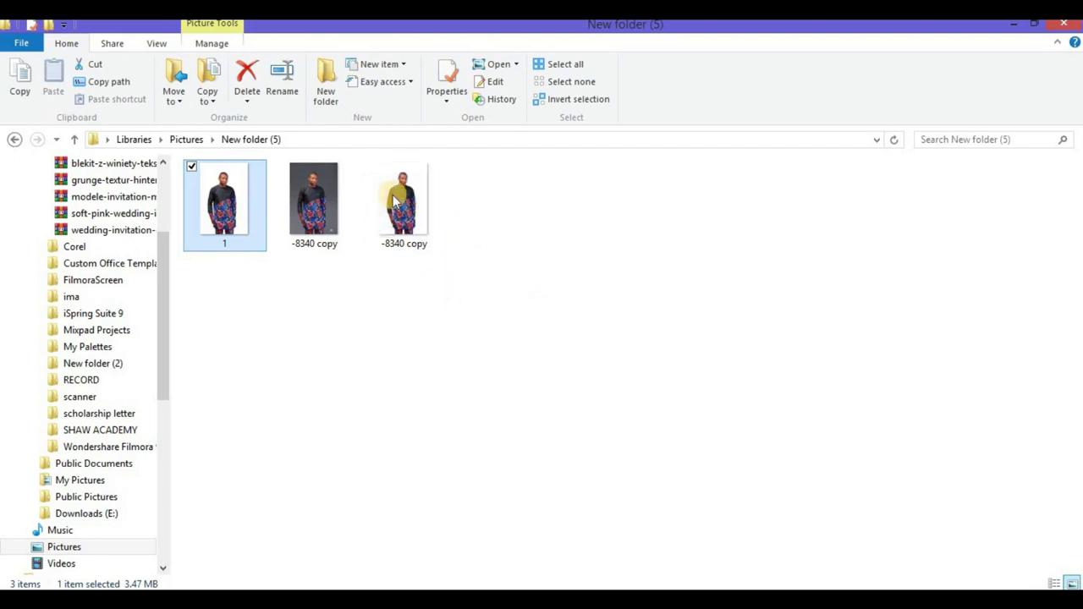
- Open the saved PNG -8340 copy in Windows Photo Viewer, examine its transparent background and edges, and return to Photoshop
double_click(404, 207)
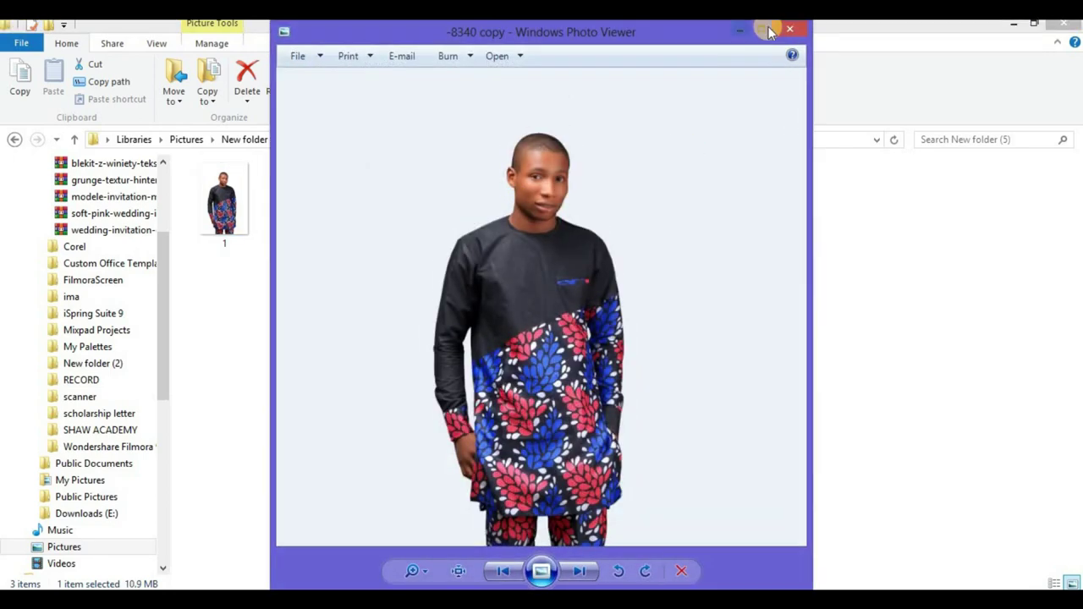
left_click(760, 28)
scroll(508, 178, "up", 5)
scroll(471, 233, "down", 5)
scroll(495, 288, "up", 3)
scroll(485, 283, "down", 2)
scroll(485, 286, "down", 2)
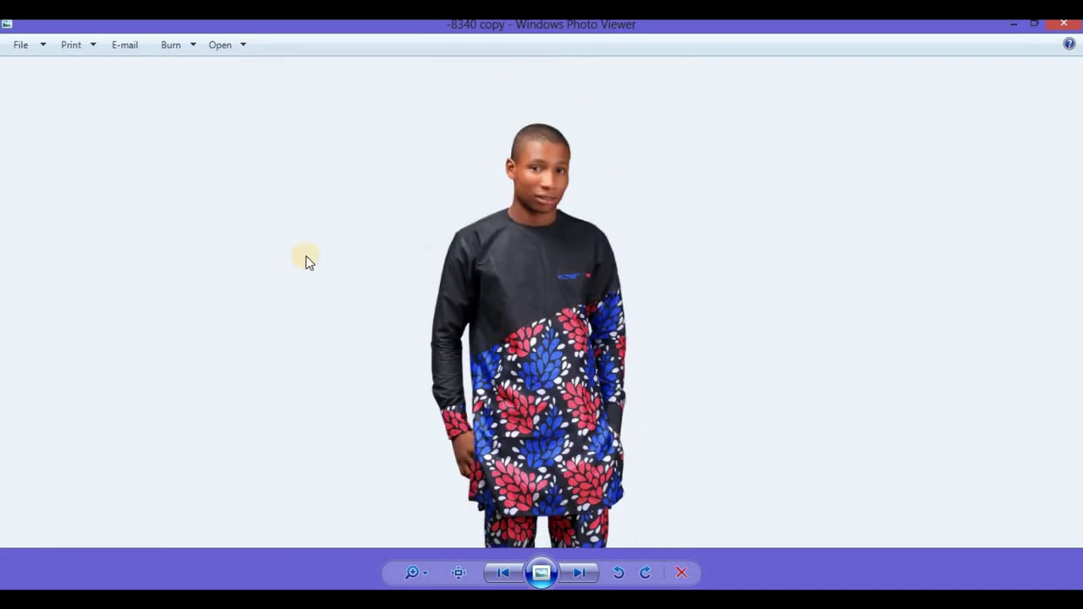
scroll(529, 286, "up", 1)
scroll(562, 204, "up", 2)
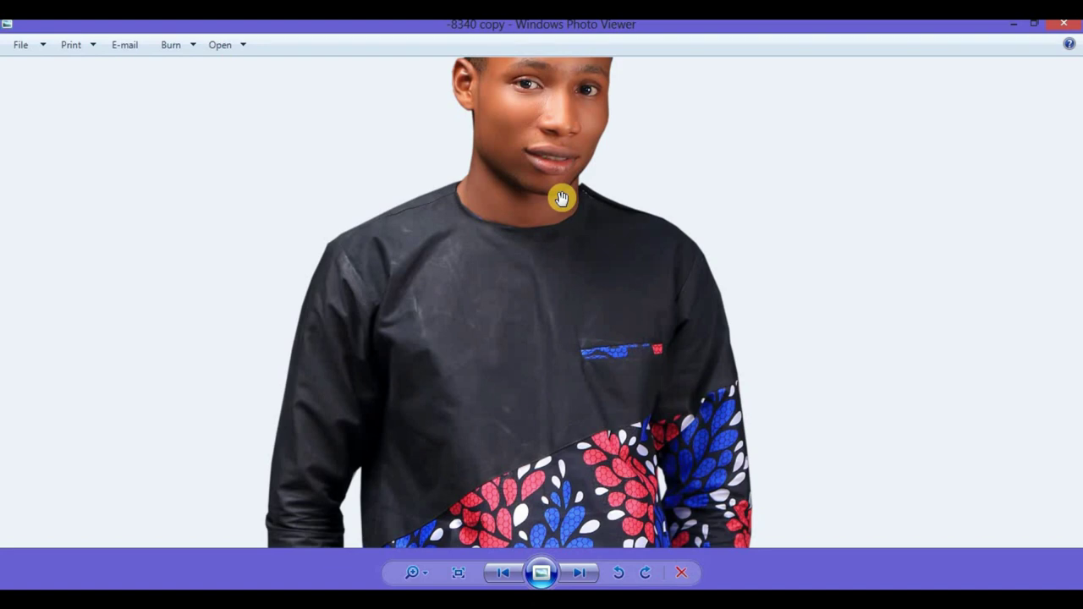
scroll(542, 223, "down", 2)
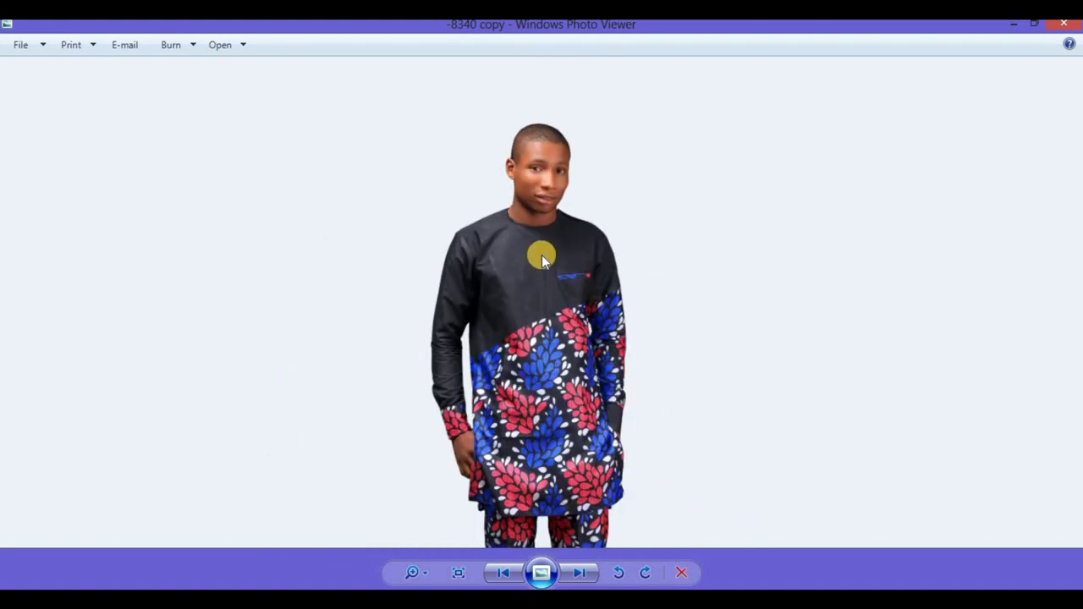
left_click(1059, 25)
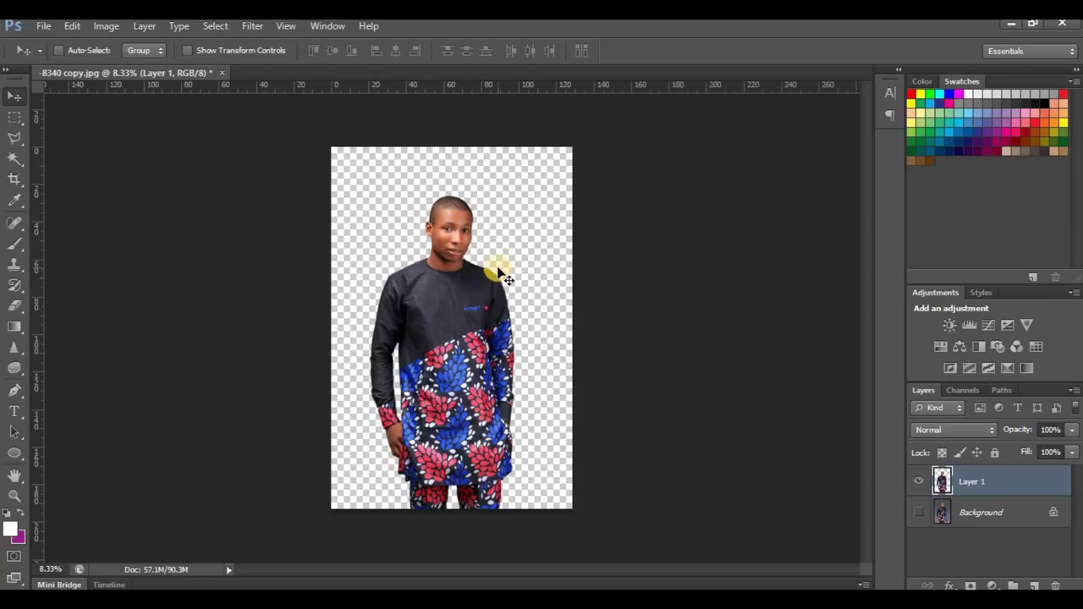
scroll(482, 243, "up", 1)
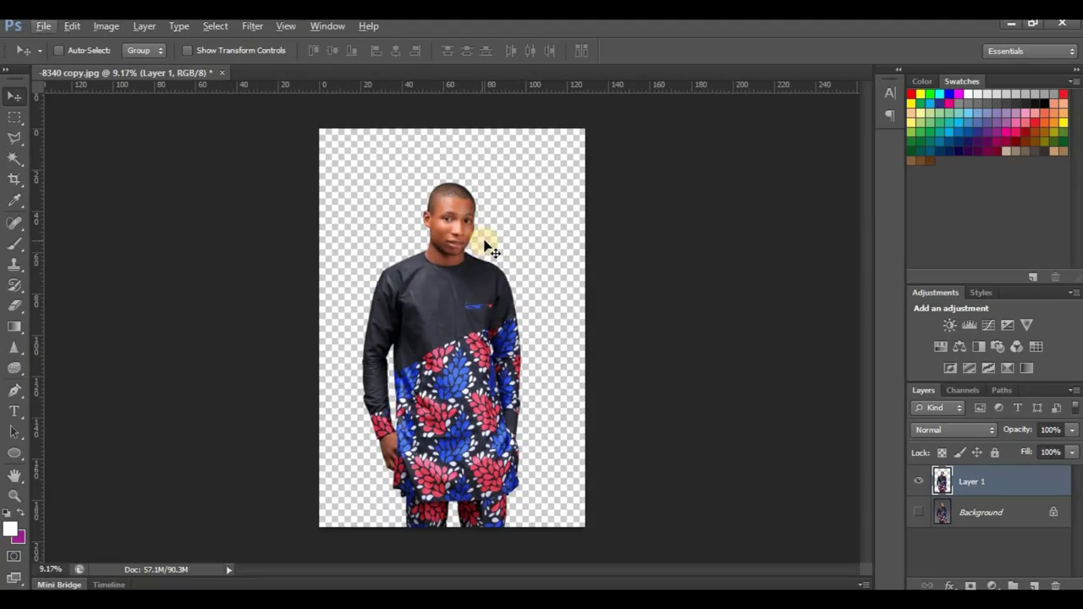